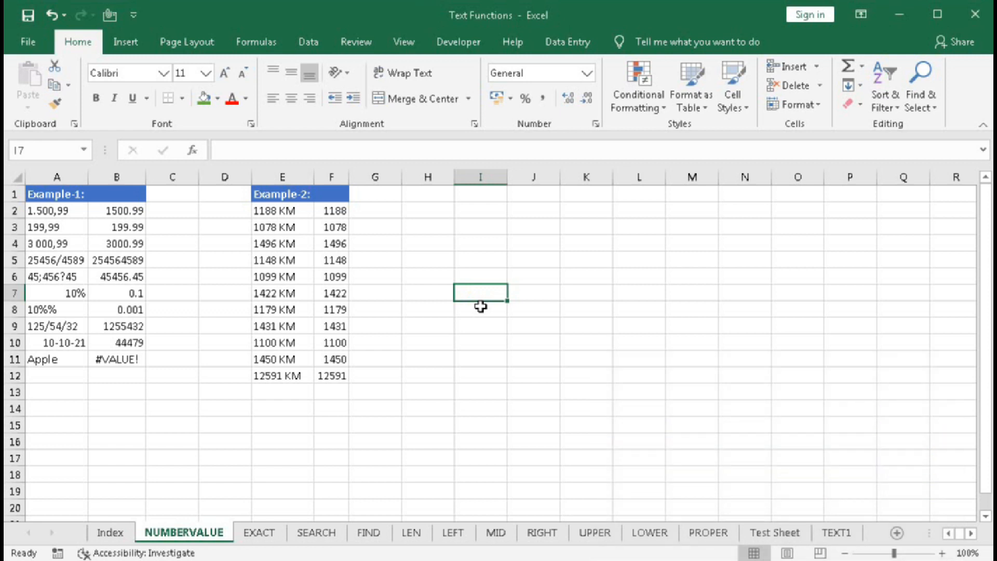
Start a NUMBERVALUE formula in cell I7 and open its function arguments dialog
type("=")
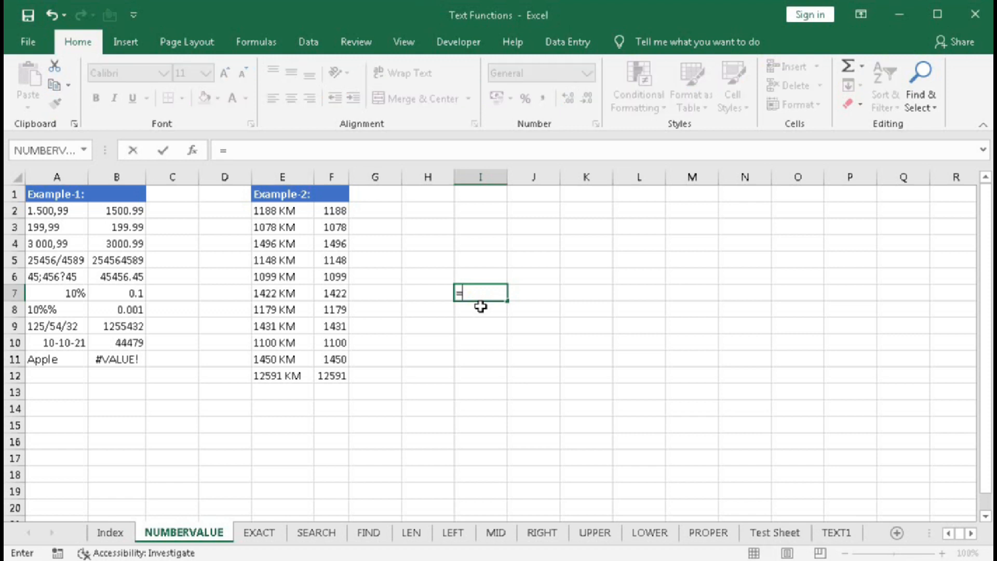
type("naum")
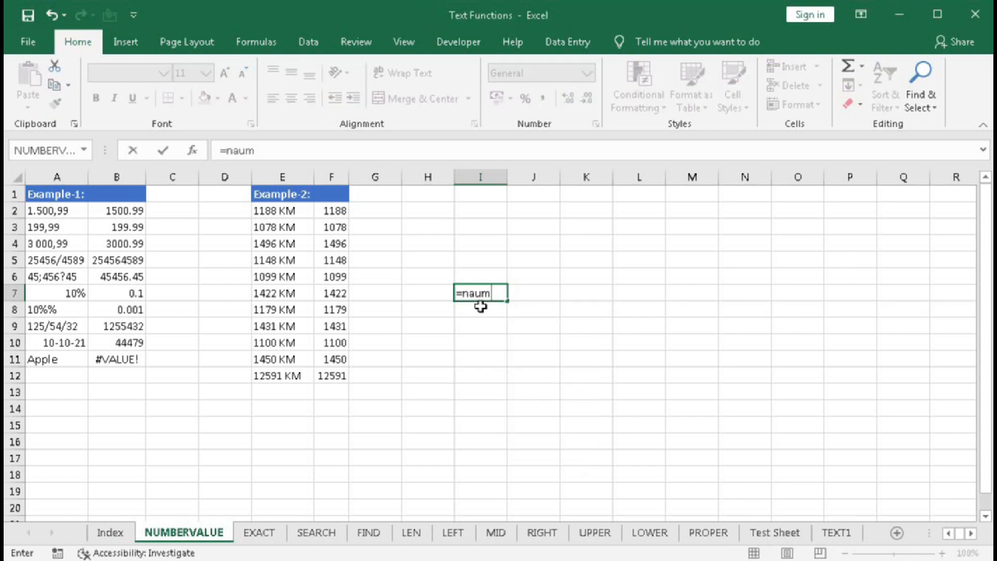
key("BackSpace")
key("BackSpace")
key("BackSpace")
type("u")
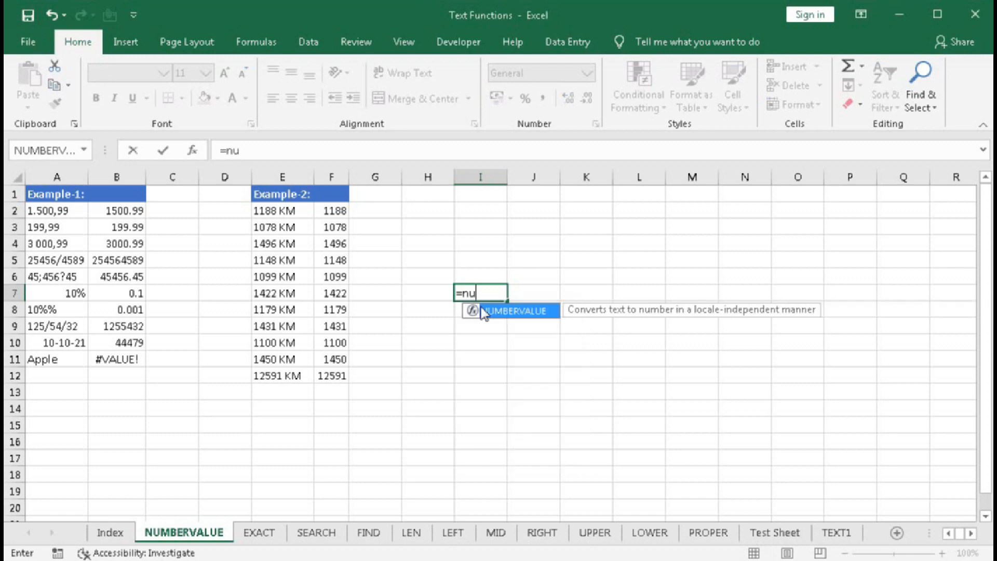
double_click(483, 311)
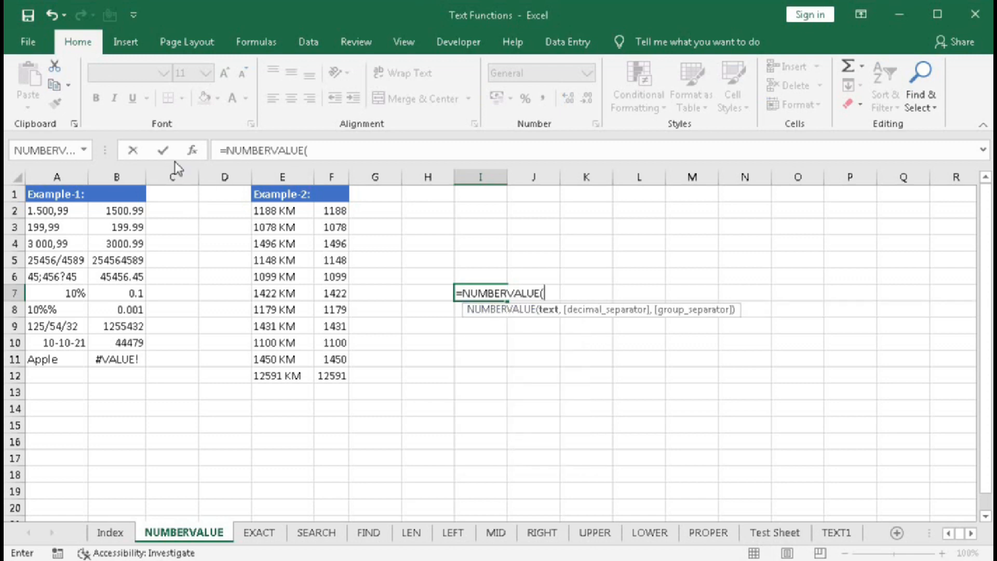
left_click(192, 151)
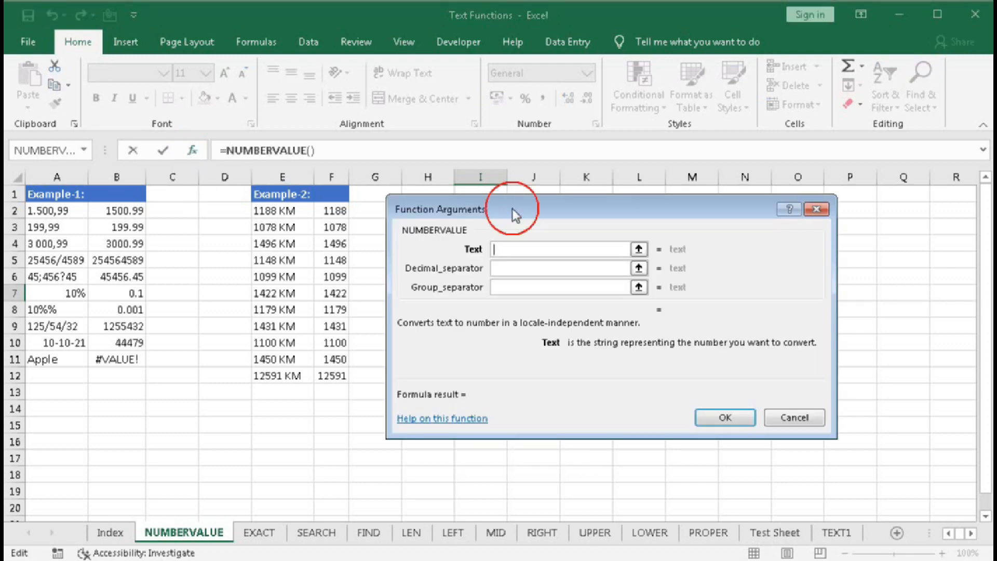
Review the descriptions of the Text, Decimal_separator and Group_separator arguments, and cancel the formula
left_click_drag(513, 207, 506, 211)
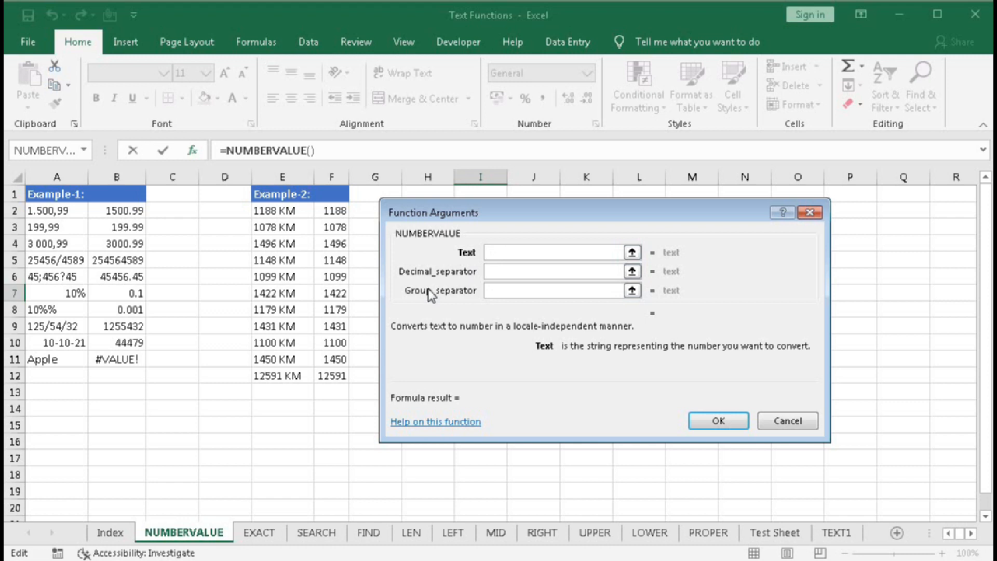
left_click(494, 252)
left_click(511, 274)
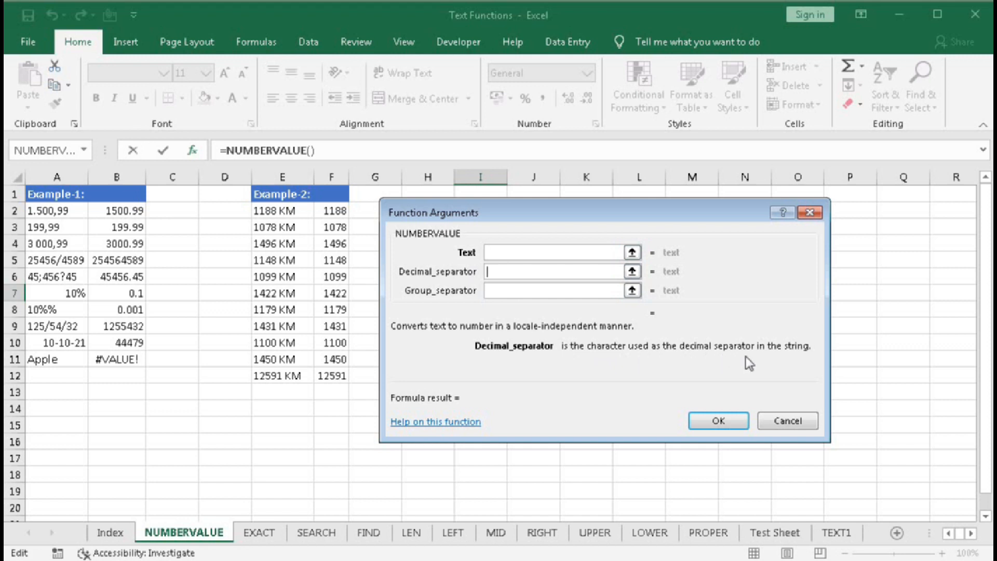
left_click(506, 292)
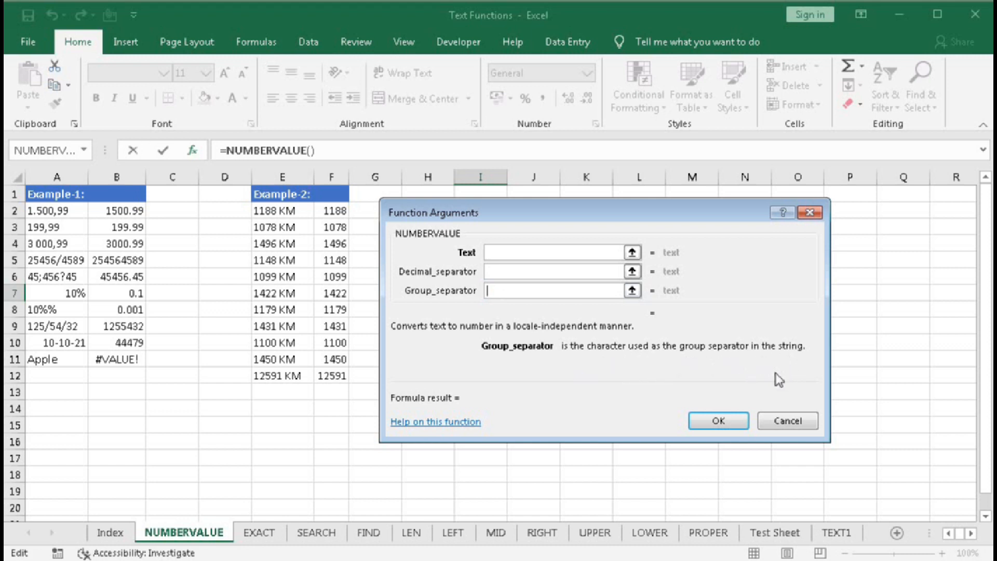
left_click(773, 420)
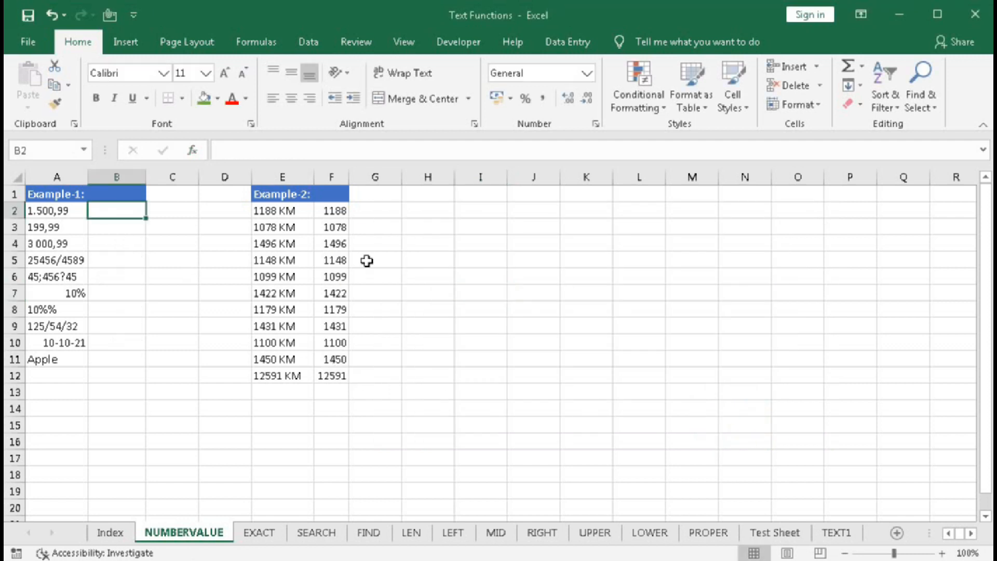
Enter the formula =NUMBERVALUE(A2) in cell B2
type("=")
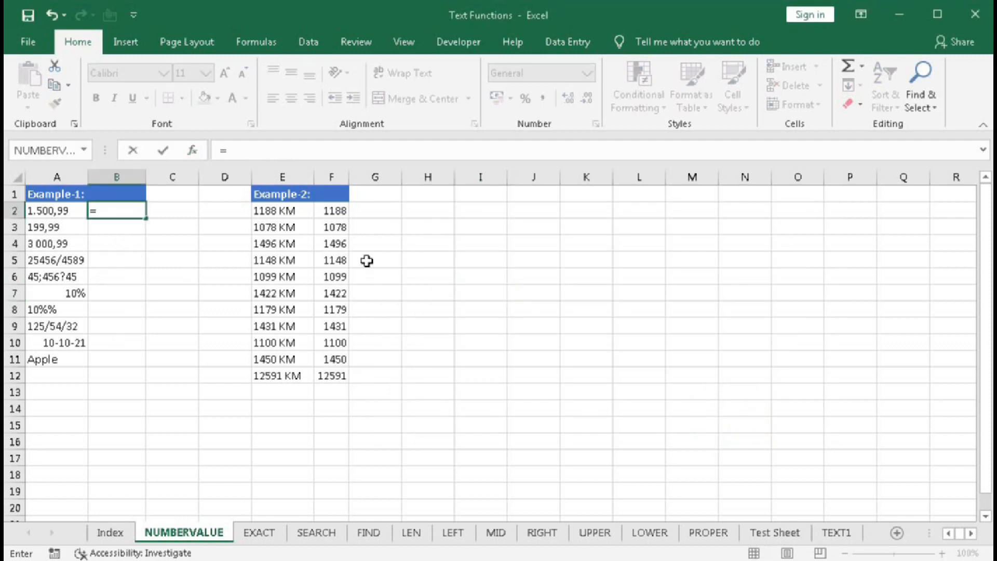
type("numb")
key("Tab")
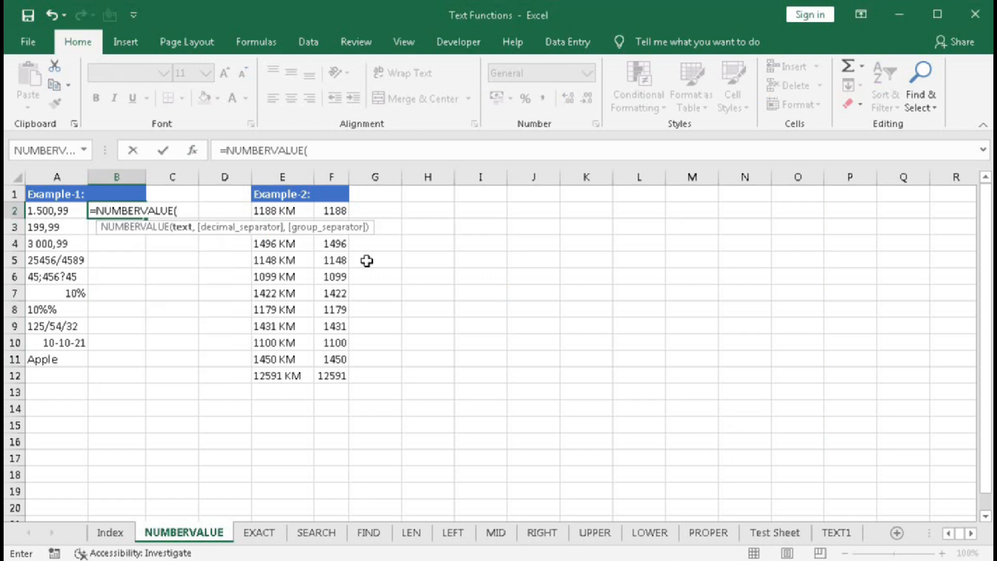
left_click(34, 210)
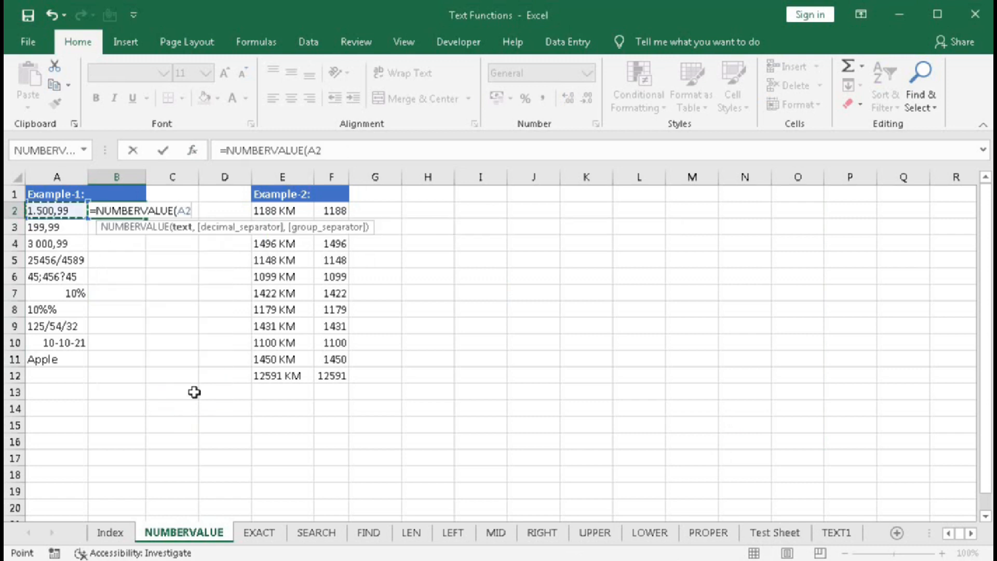
type(")")
key("Return")
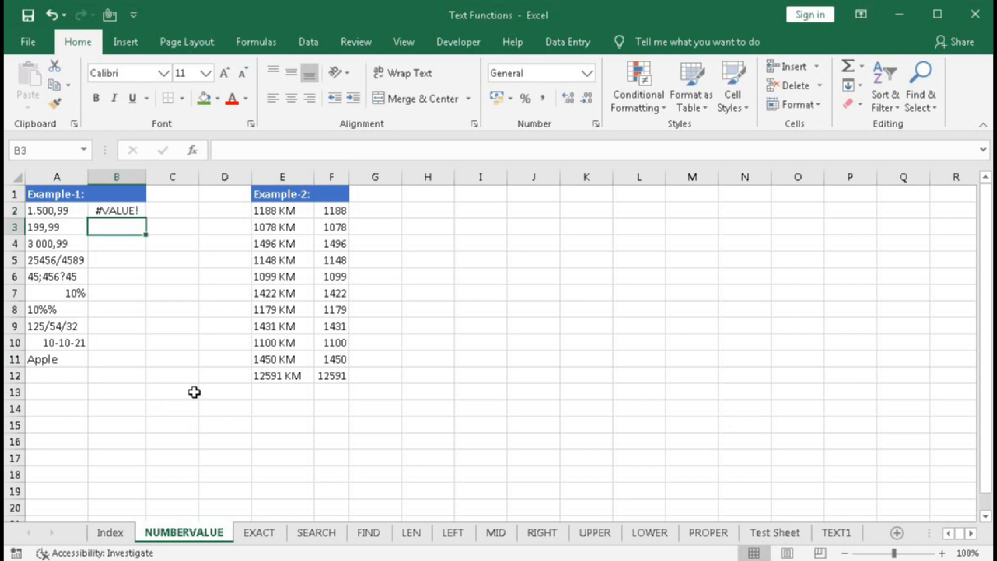
Extend the formula in B2 with a comma as decimal separator and a period as group separator: =NUMBERVALUE(A2,",",".")
left_click(104, 214)
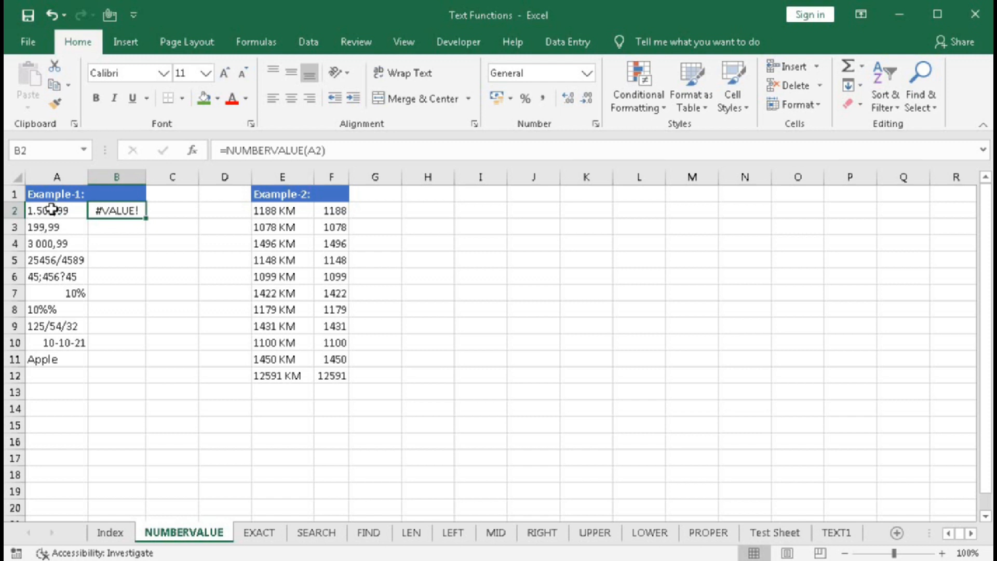
double_click(112, 211)
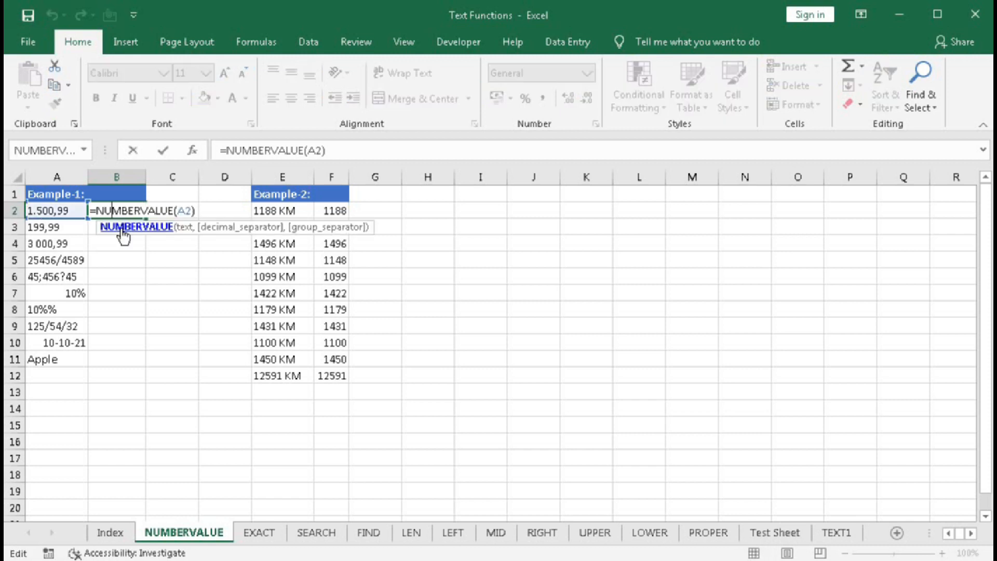
left_click(182, 229)
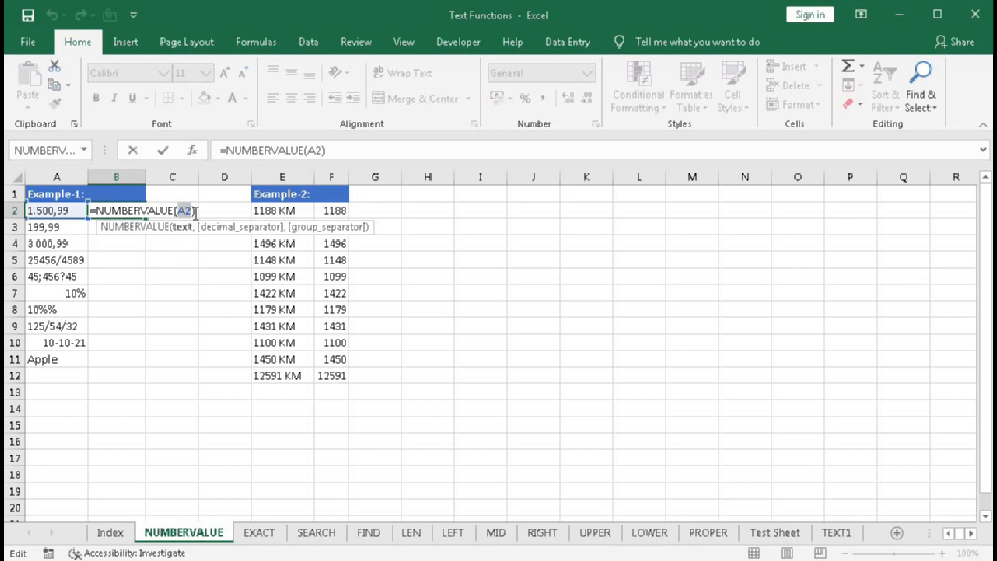
left_click(234, 214)
type(",")
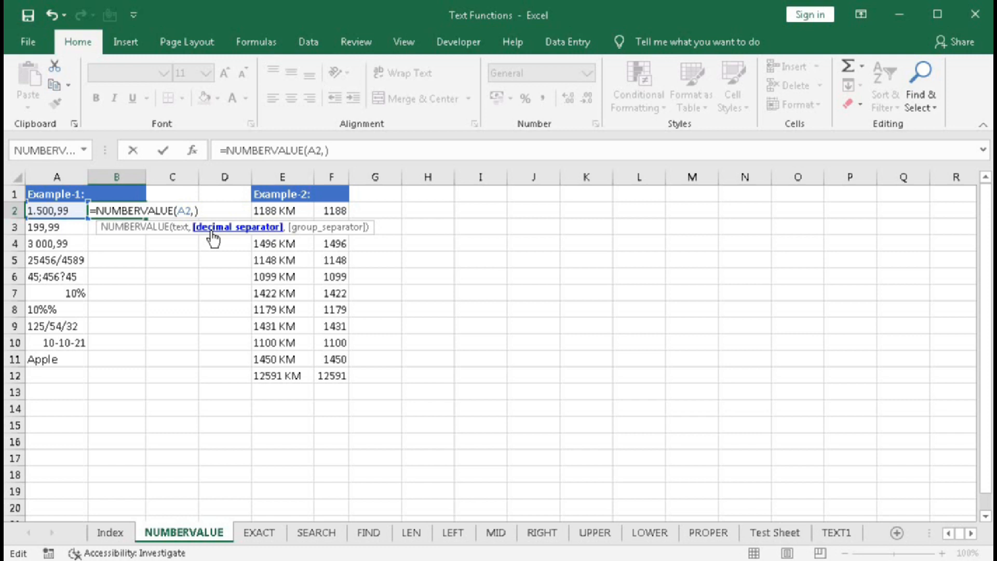
type("\",\",")
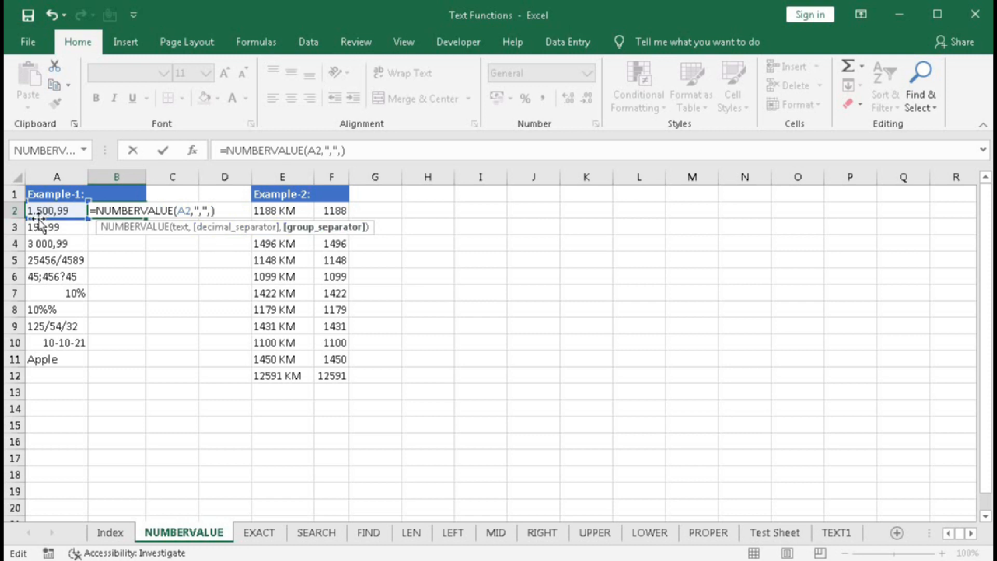
type("\".\"")
key("Return")
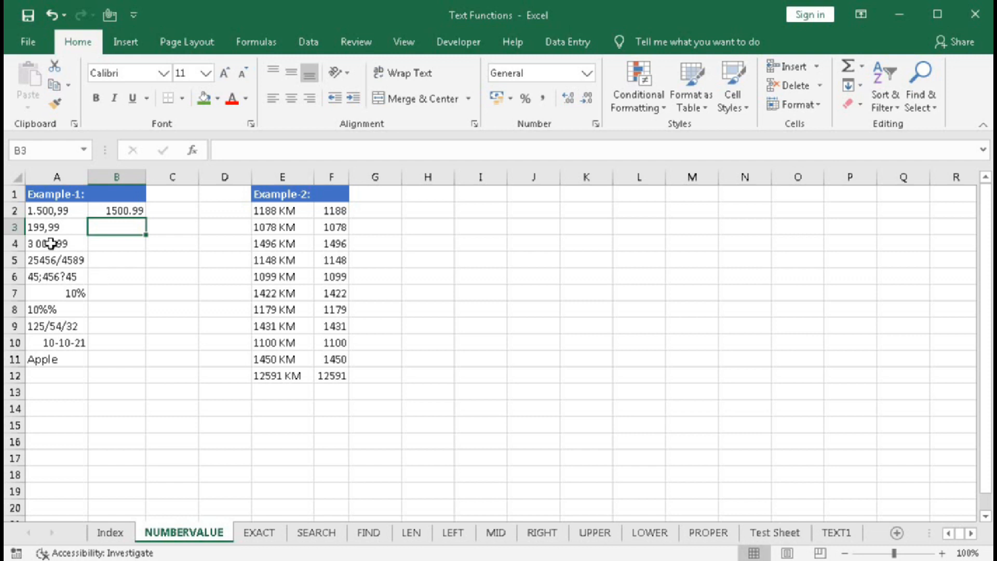
Enter =NUMBERVALUE(A3,",") in cell B3 to convert the text with a comma as decimal separator
type("=numb")
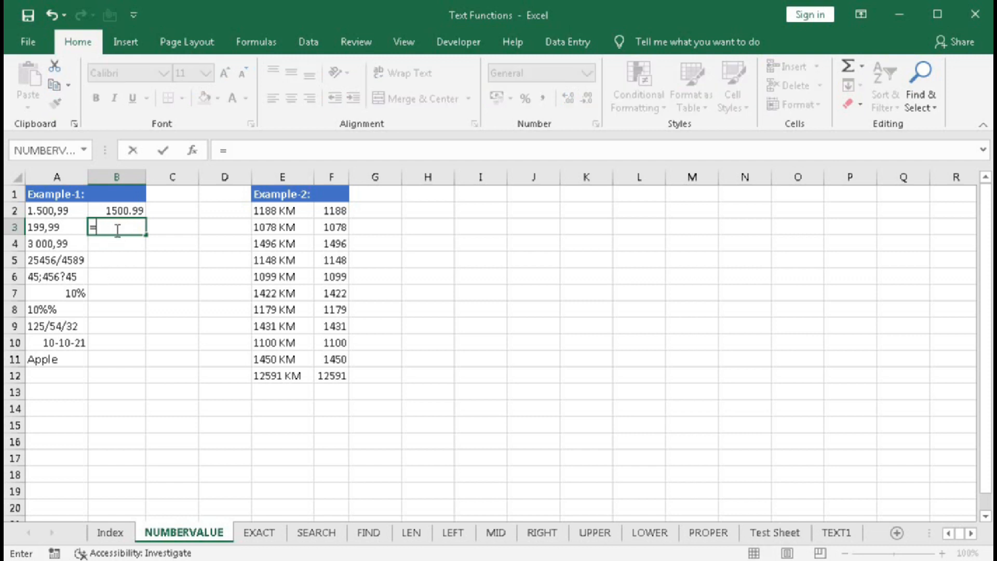
key("Tab")
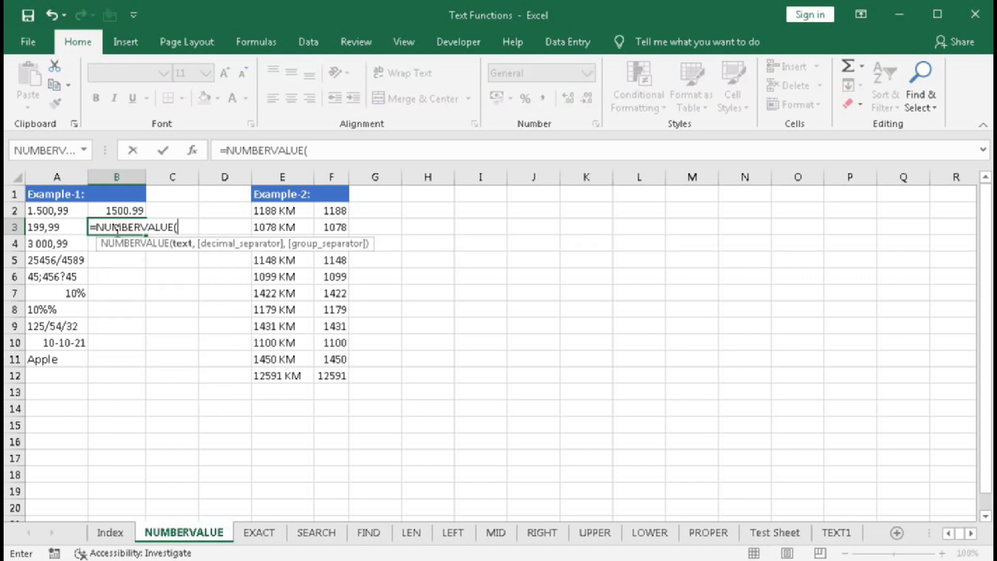
left_click(38, 229)
type(",")
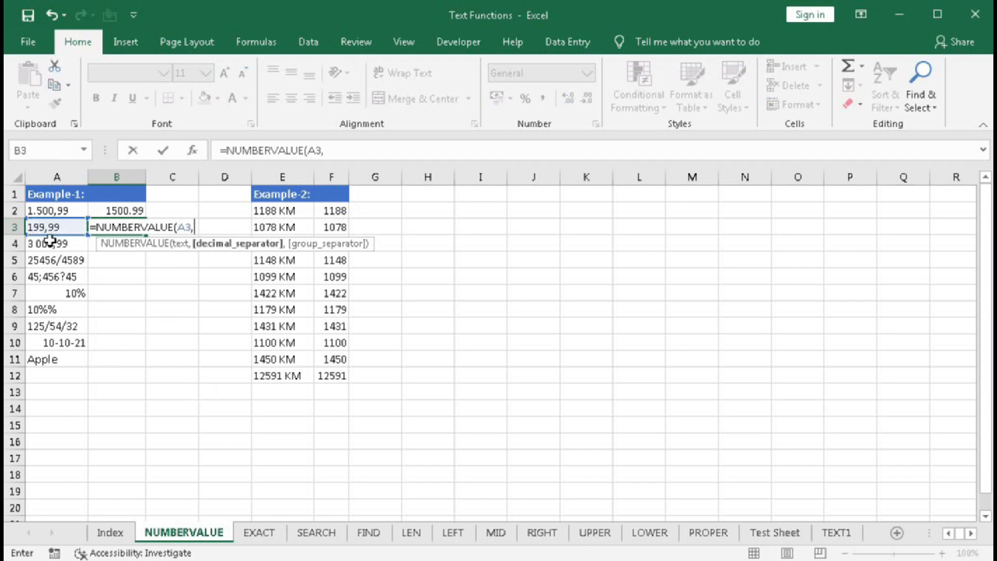
type("\",\")")
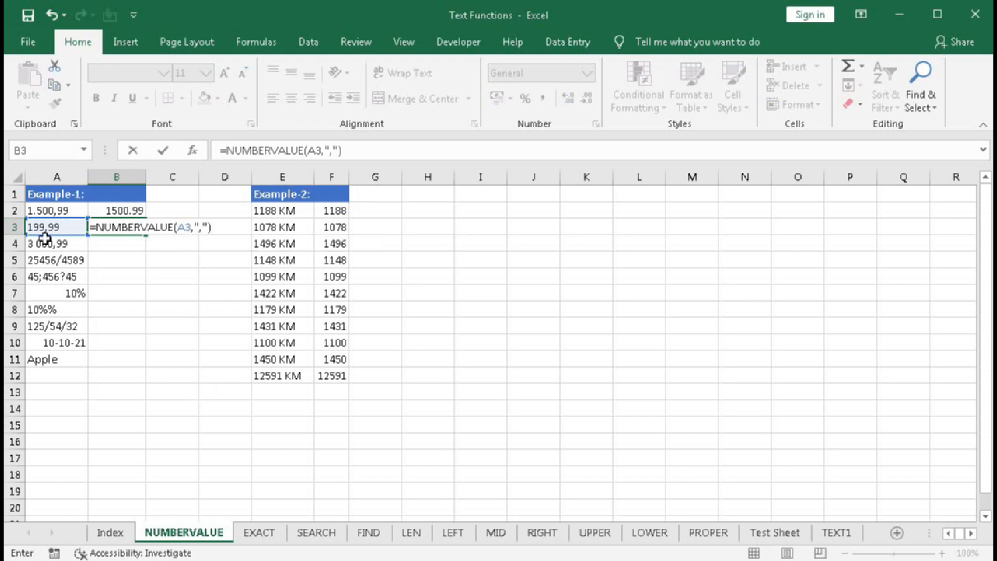
key("Return")
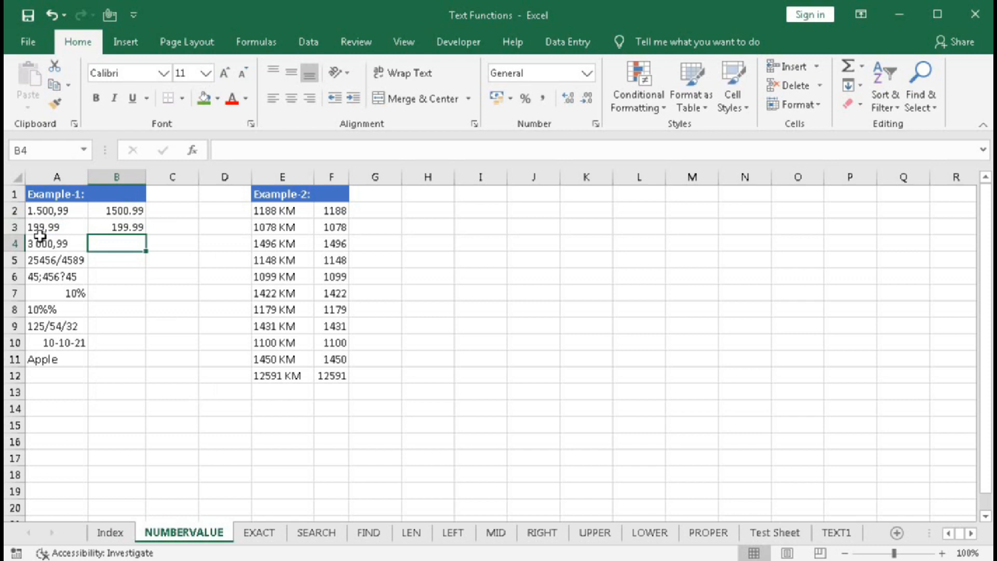
Fill the formula from B3 down to B4 and check the copied formula
left_click(130, 226)
left_click_drag(144, 234, 145, 256)
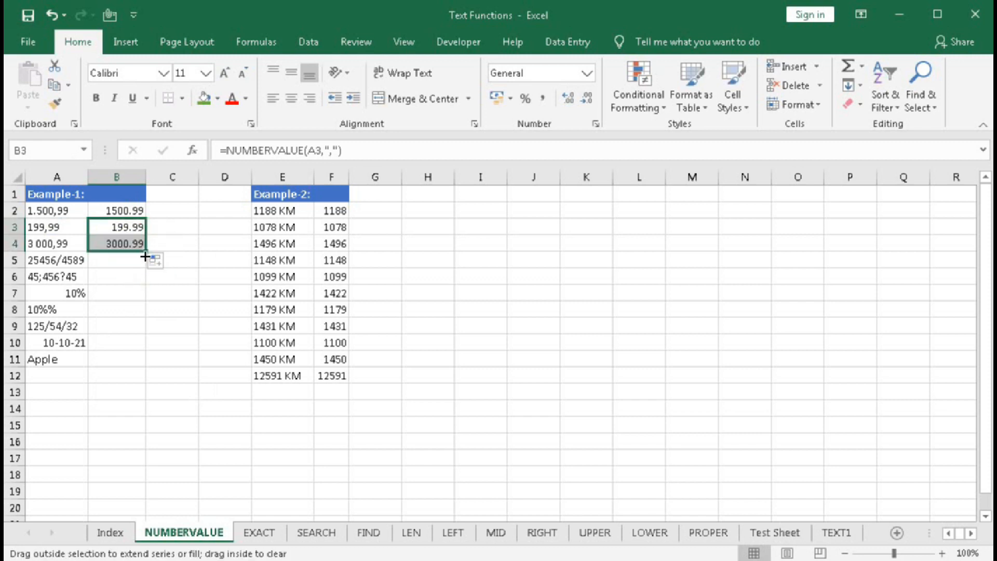
left_click(123, 241)
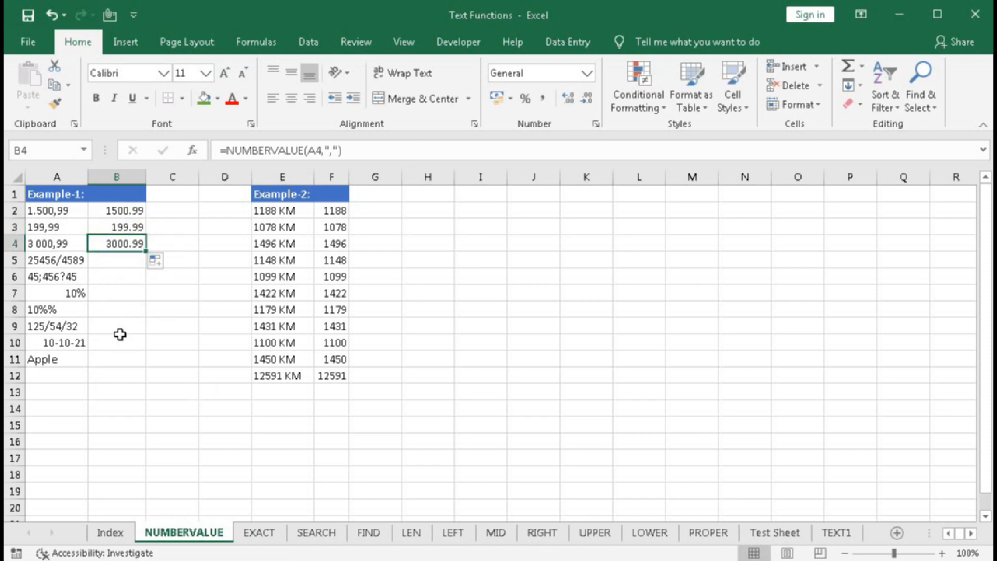
Enter =NUMBERVALUE(A5,"/",",") in cell B5, using a slash as decimal separator and a comma as group separator
left_click(120, 267)
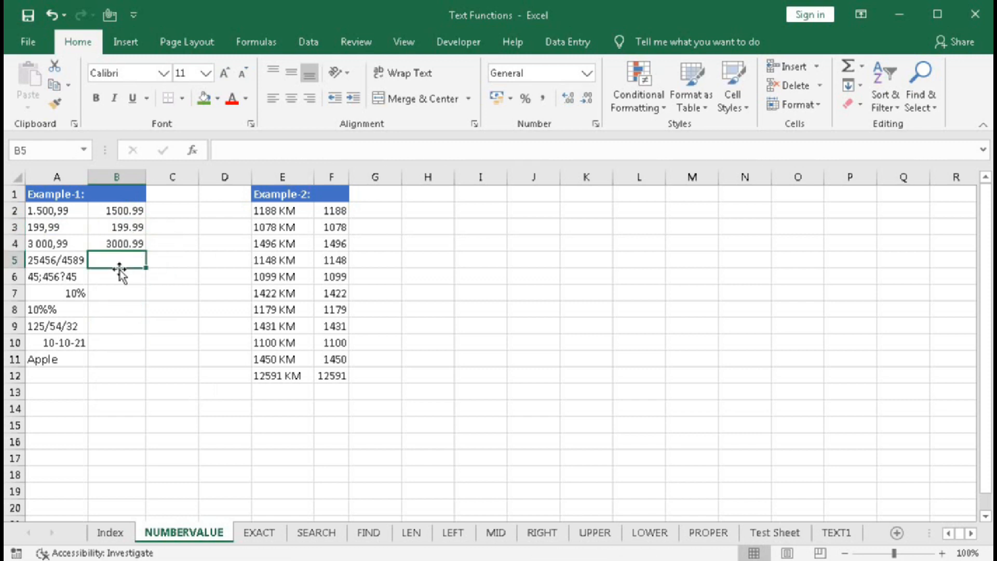
left_click(59, 261)
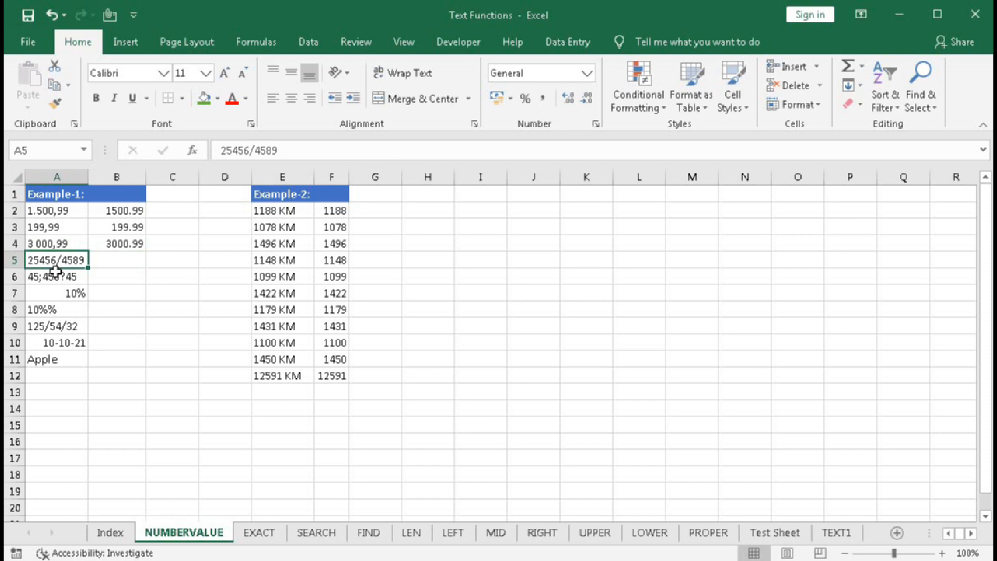
left_click(117, 258)
double_click(117, 258)
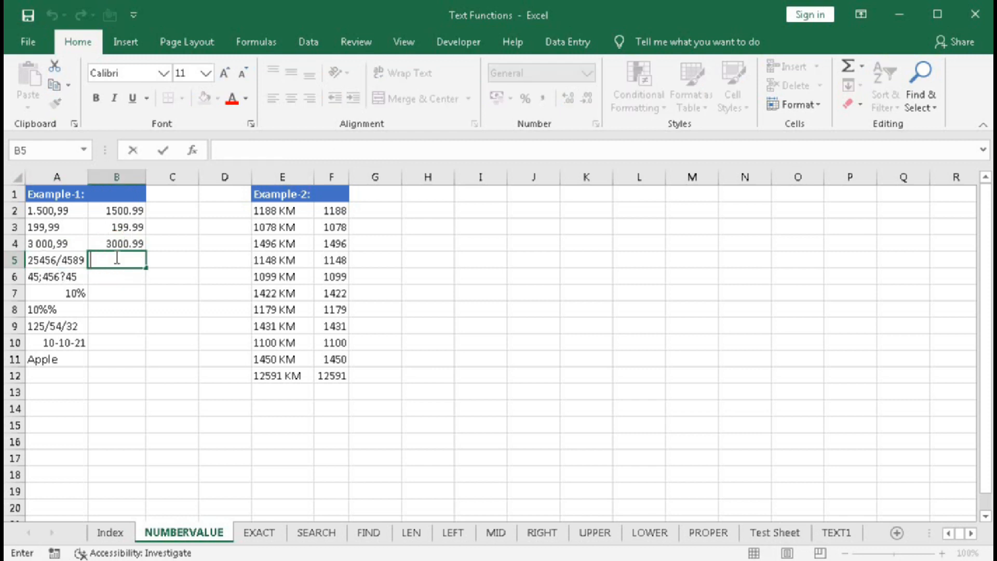
type("=num")
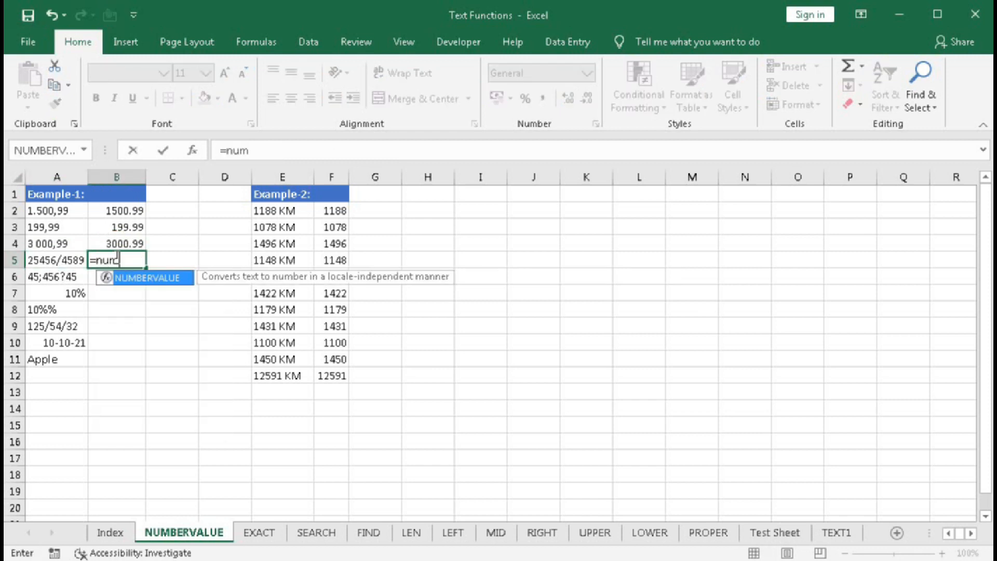
key("Tab")
left_click(68, 261)
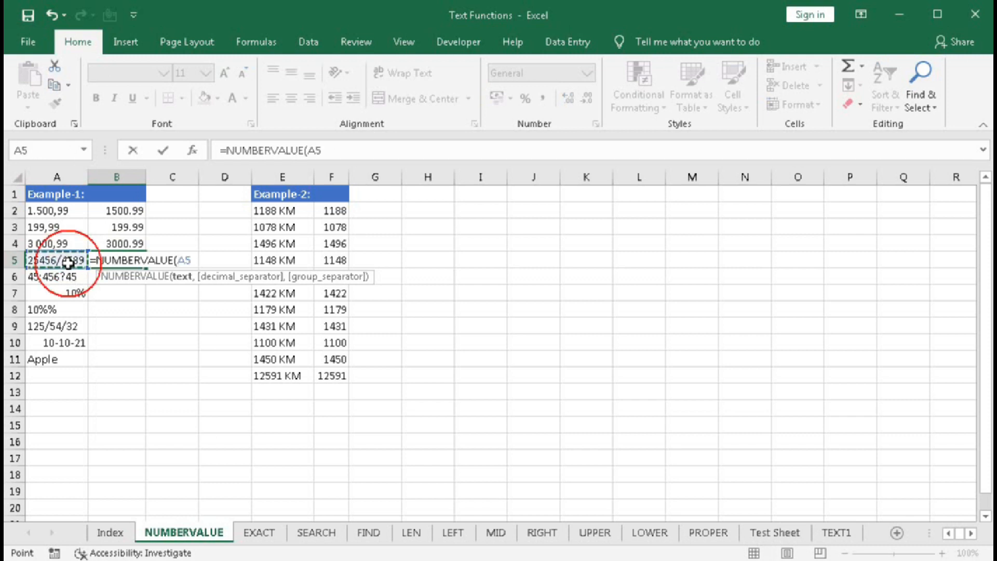
type(",")
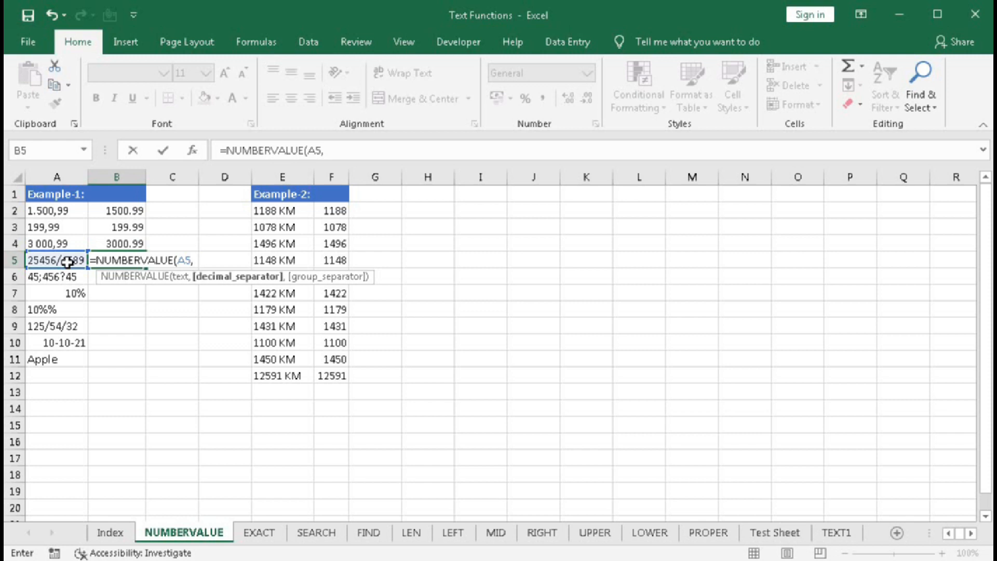
type("\"/\",")
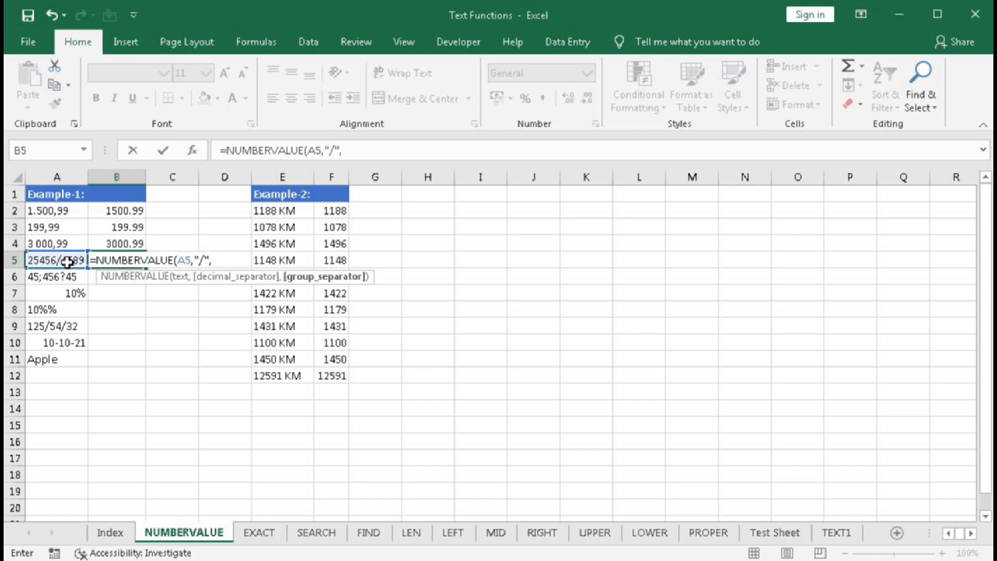
type("\",\")")
key("Return")
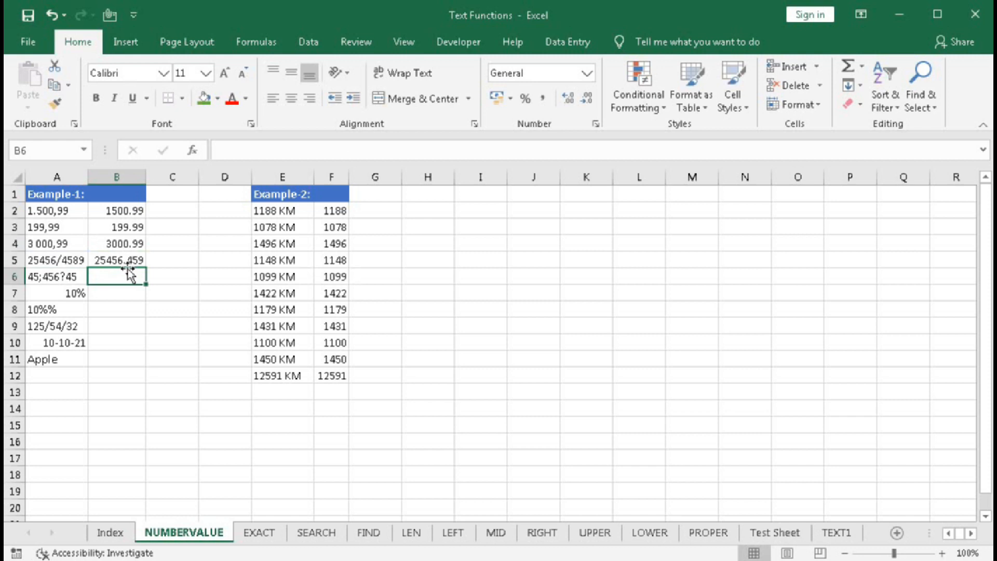
Change the formula in B5 to =NUMBERVALUE(A5,".","/"), using a period as decimal separator and a slash as group separator
double_click(121, 259)
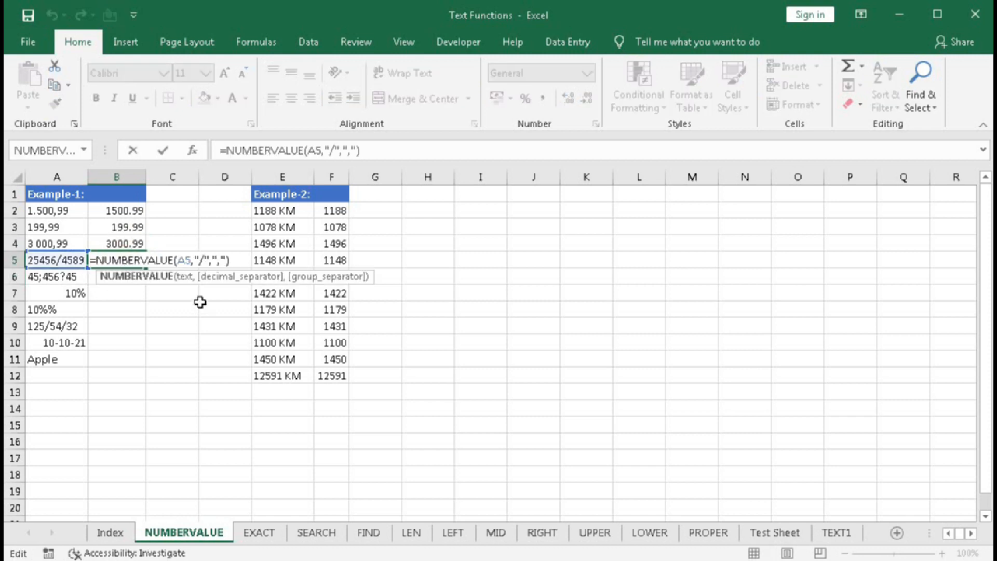
left_click(201, 261)
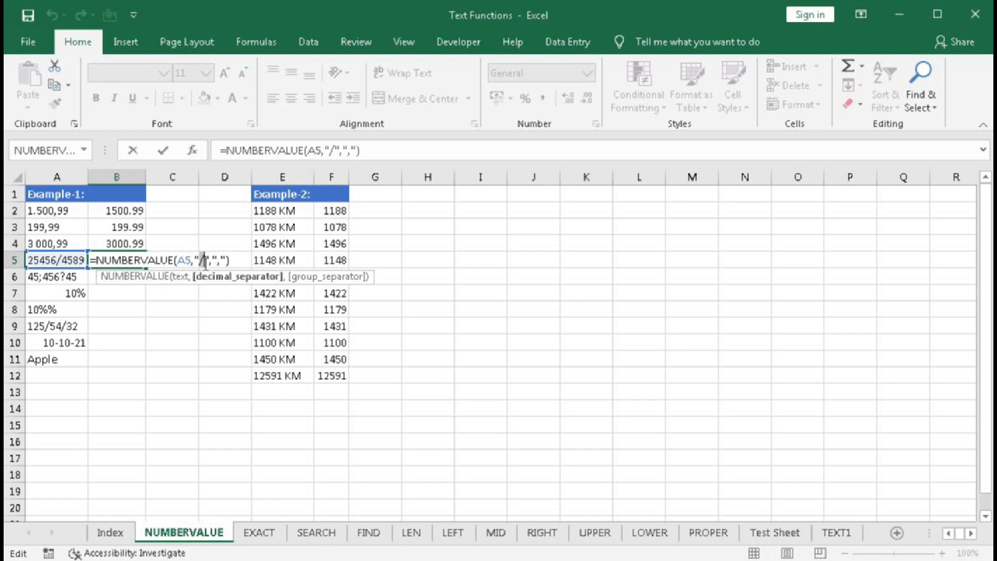
key("BackSpace")
type(",")
left_click(216, 260)
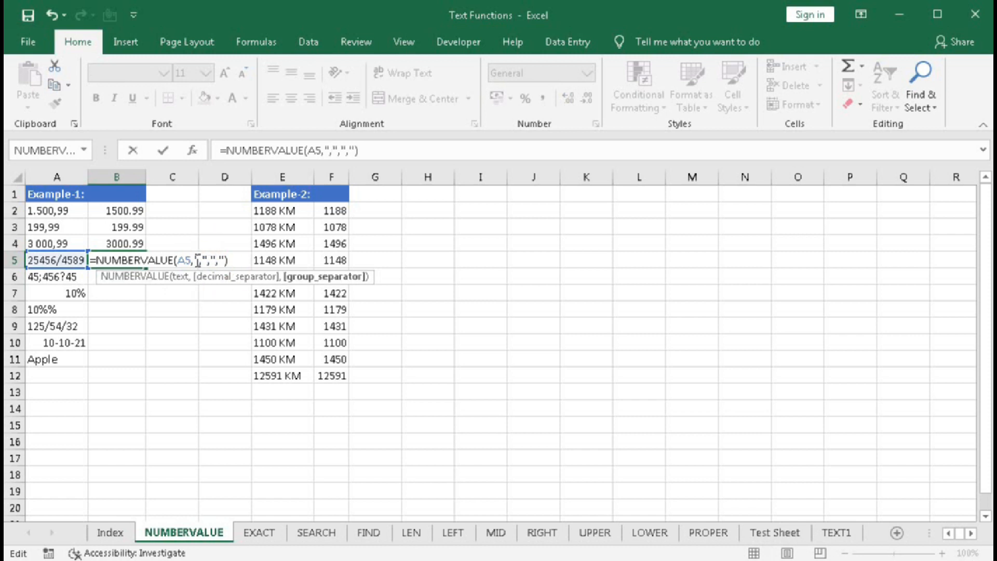
left_click(200, 260)
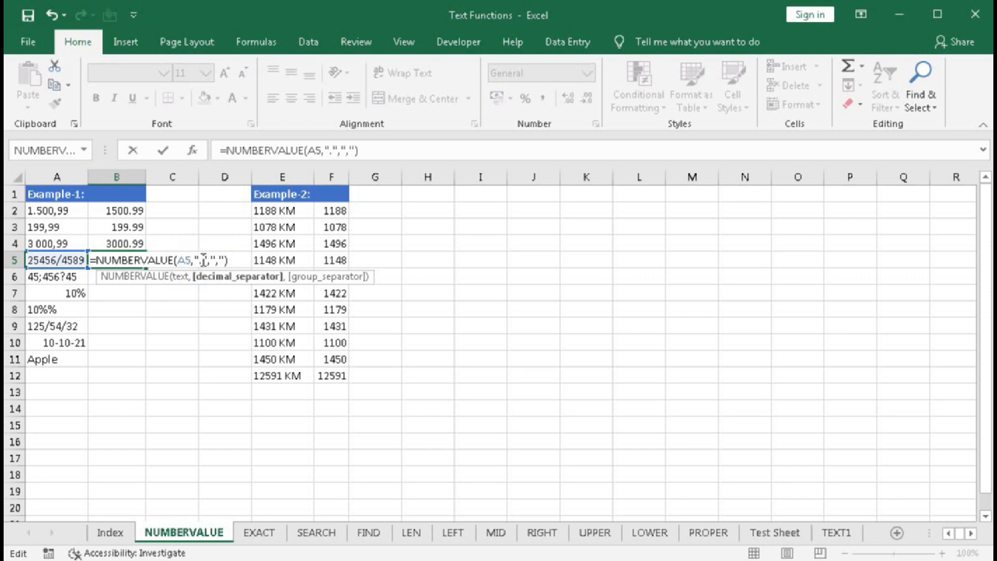
left_click(219, 261)
type("/")
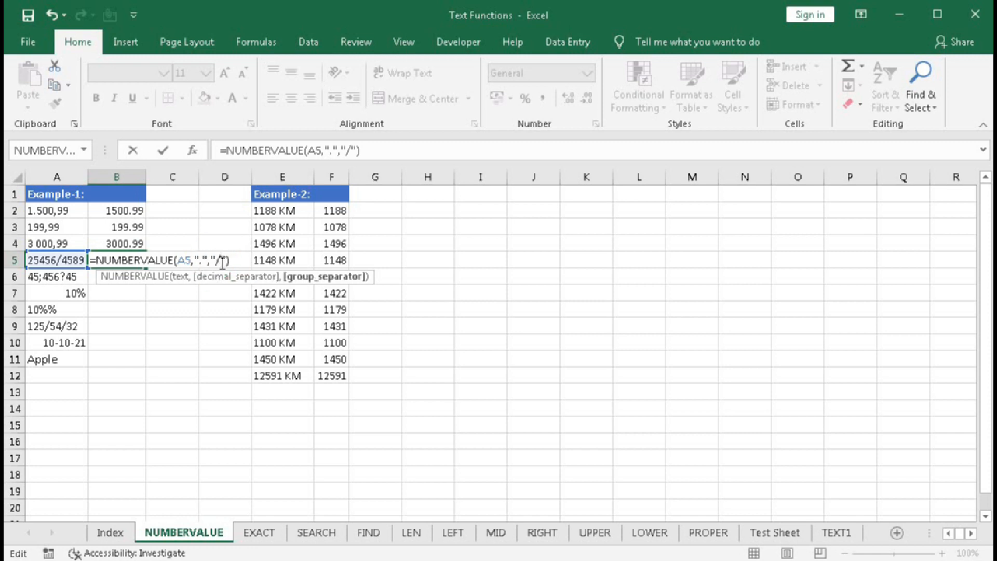
key("Return")
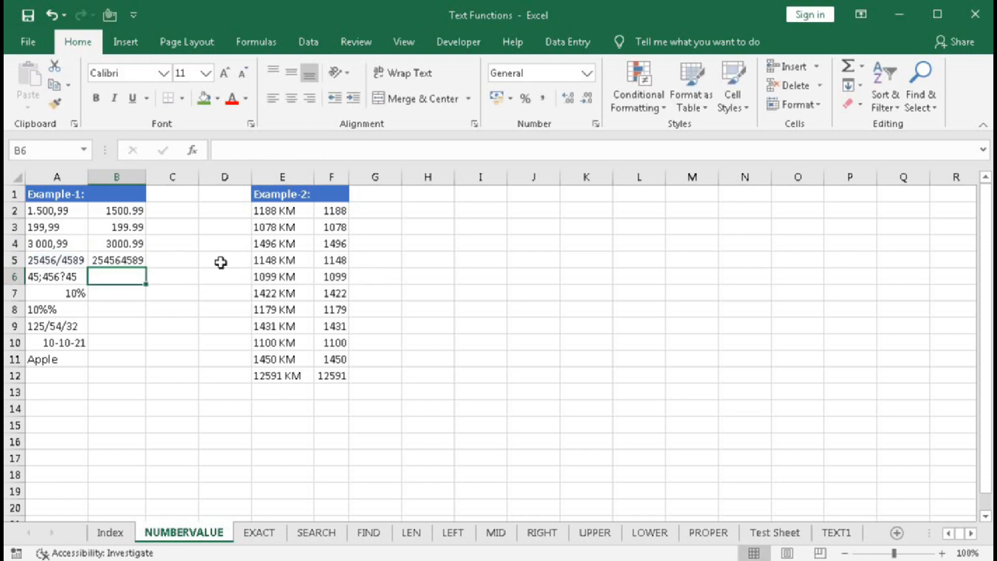
left_click(124, 263)
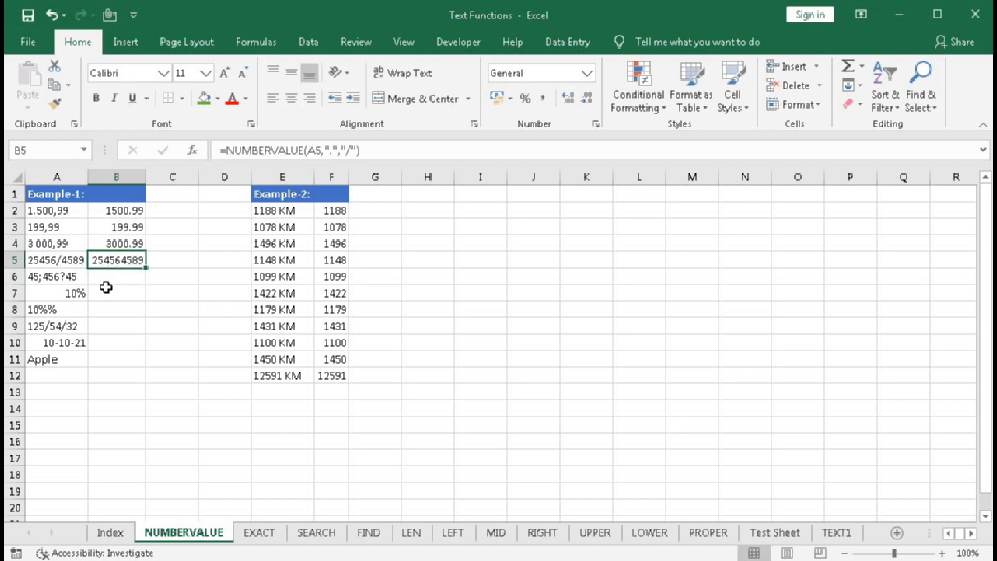
left_click(106, 279)
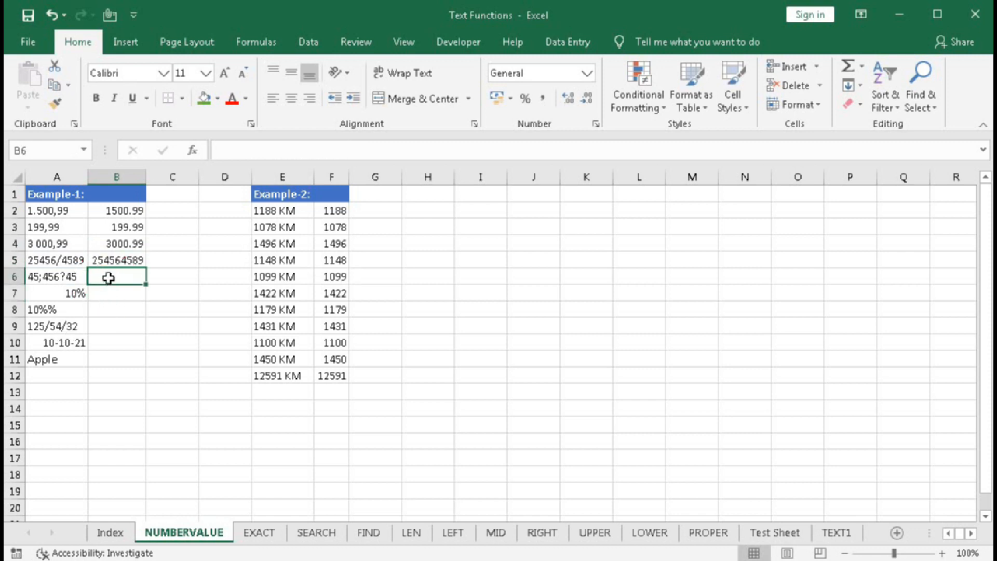
Fill the NUMBERVALUE formula from B5 down to B6 and check the copied formula
left_click(136, 262)
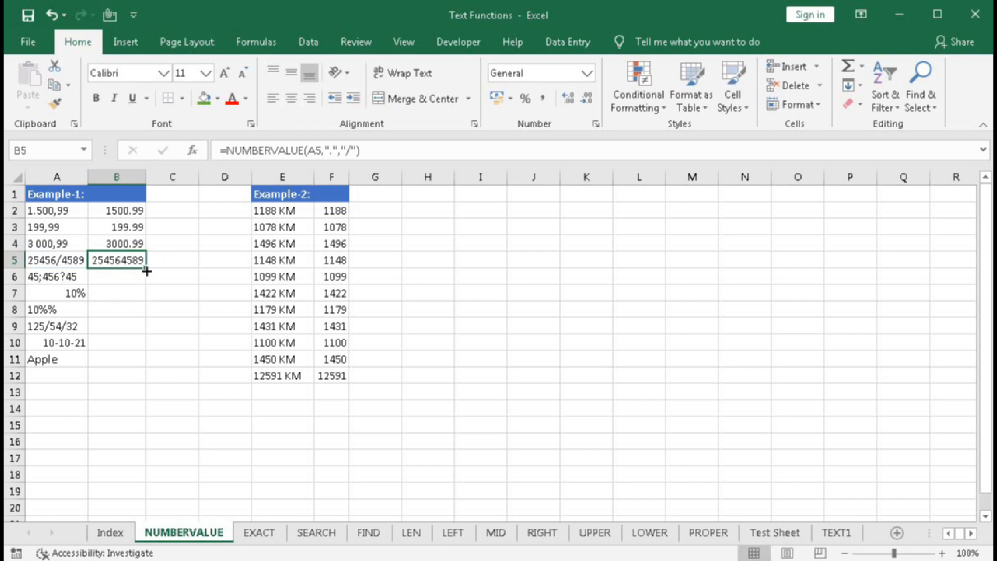
left_click_drag(147, 271, 147, 283)
left_click(129, 277)
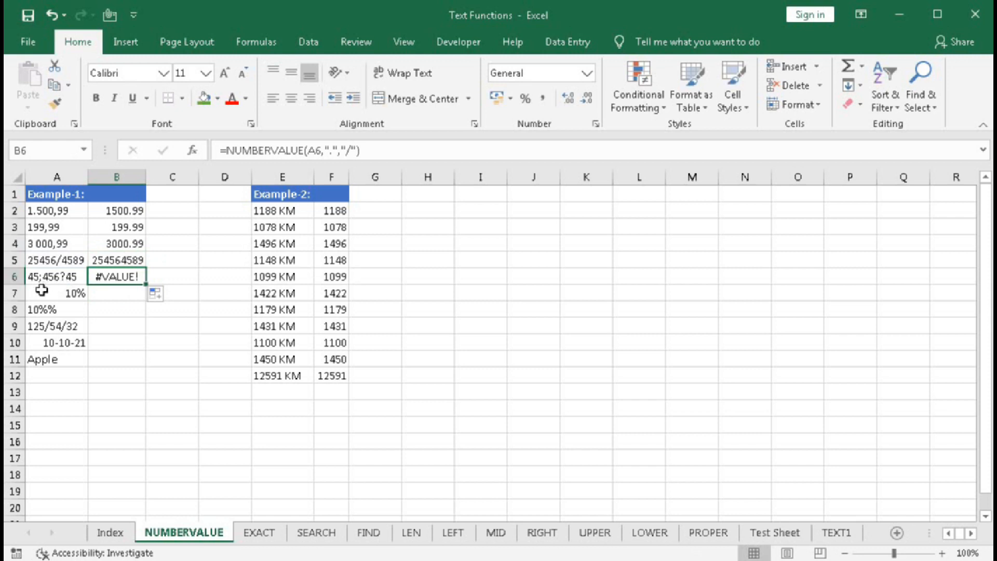
Change the separators in B6 to a question mark for decimals and a semicolon for groups: =NUMBERVALUE(A6,"?",";")
double_click(109, 277)
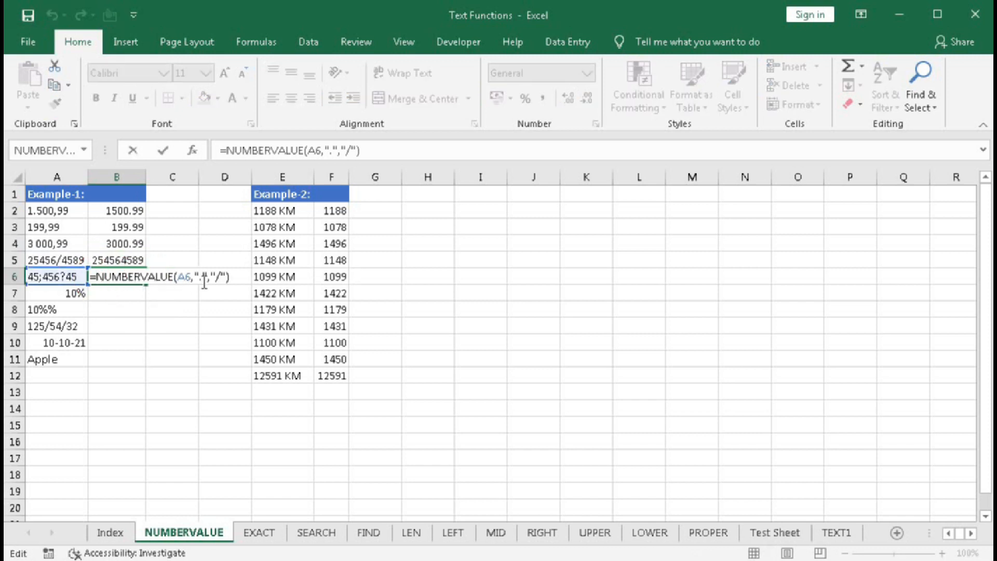
left_click(199, 277)
left_click(237, 294)
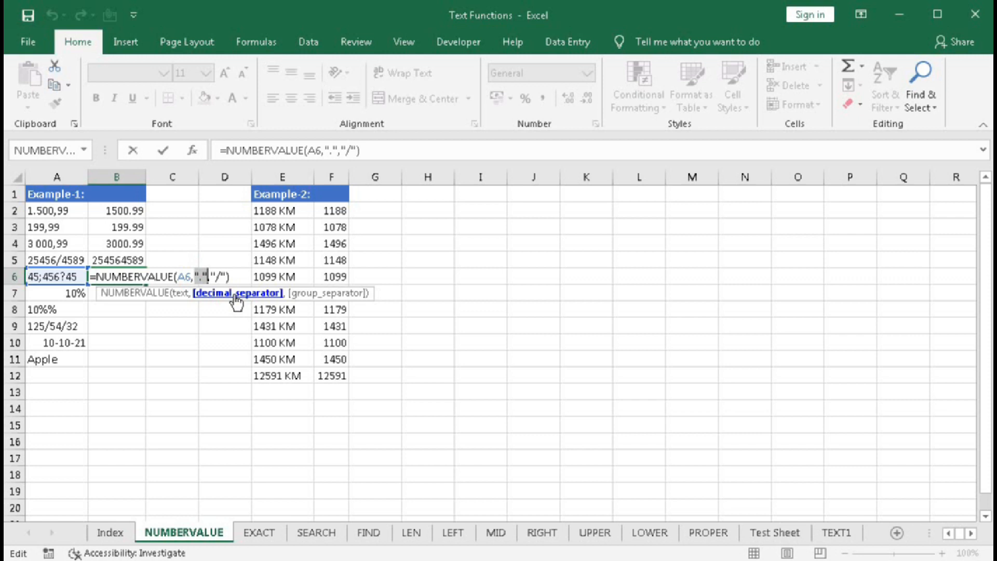
type("\"?\"")
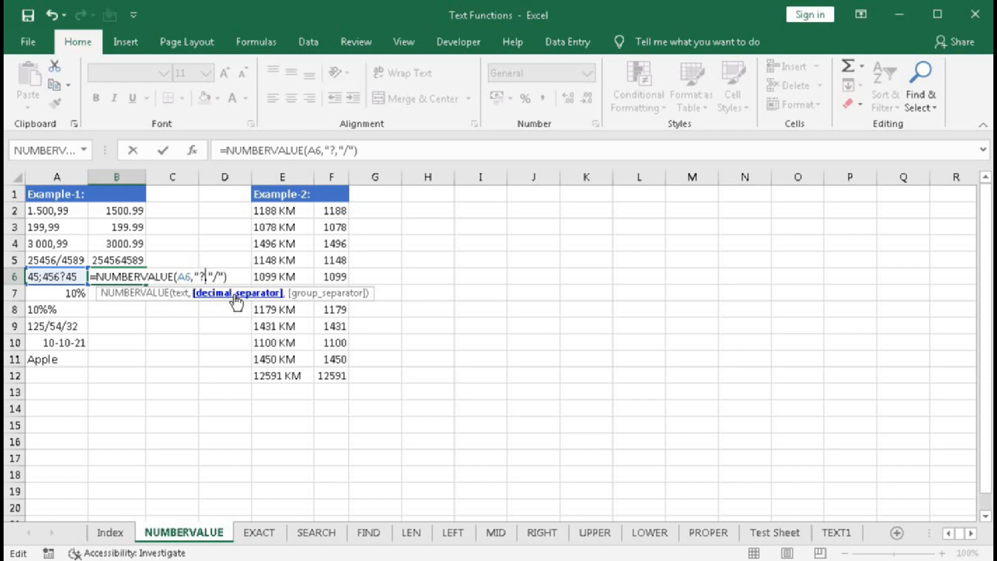
left_click(329, 293)
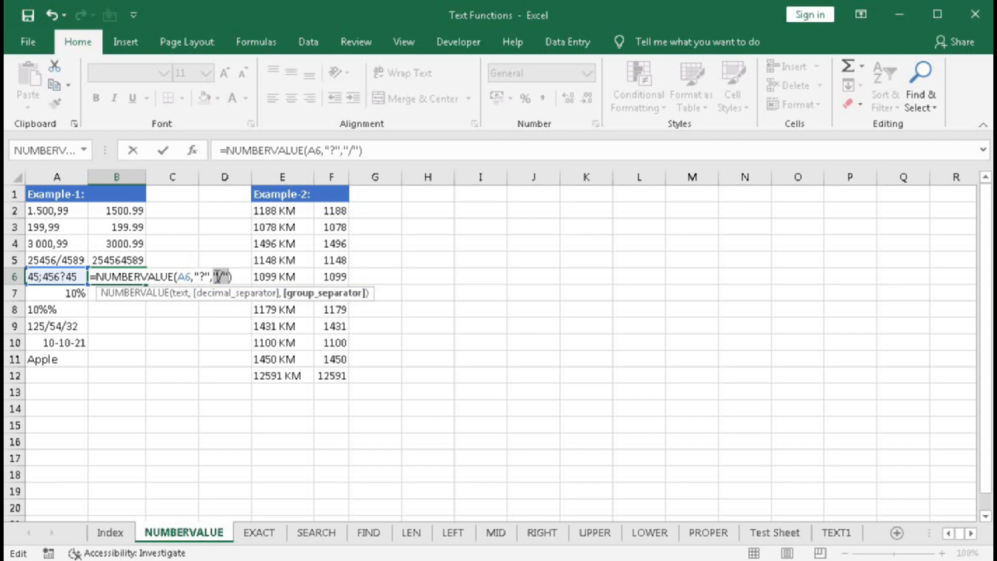
left_click(220, 276)
type(";")
key("Return")
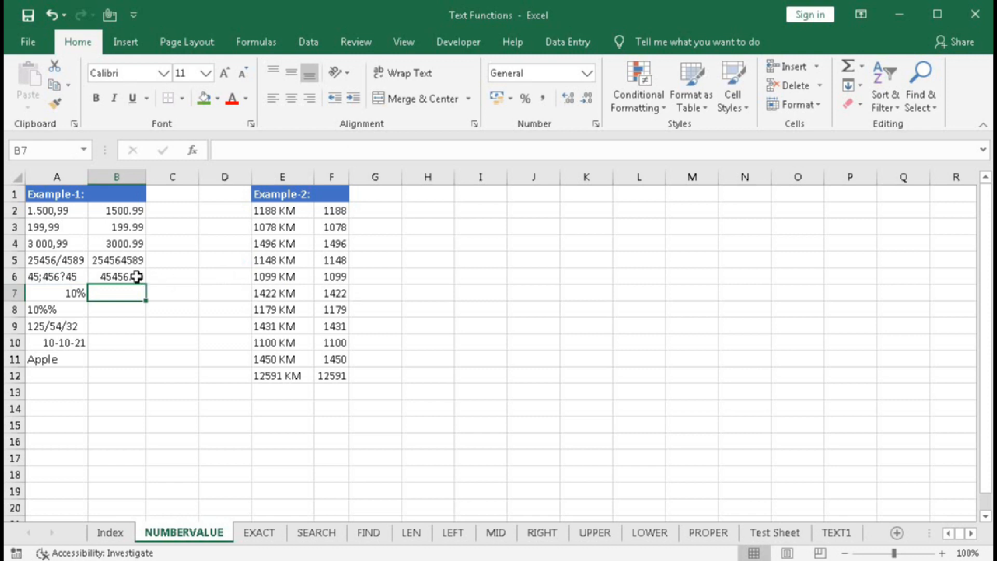
Fill the formula from B6 down to B11 and check the copies in B7 and B8
left_click(136, 277)
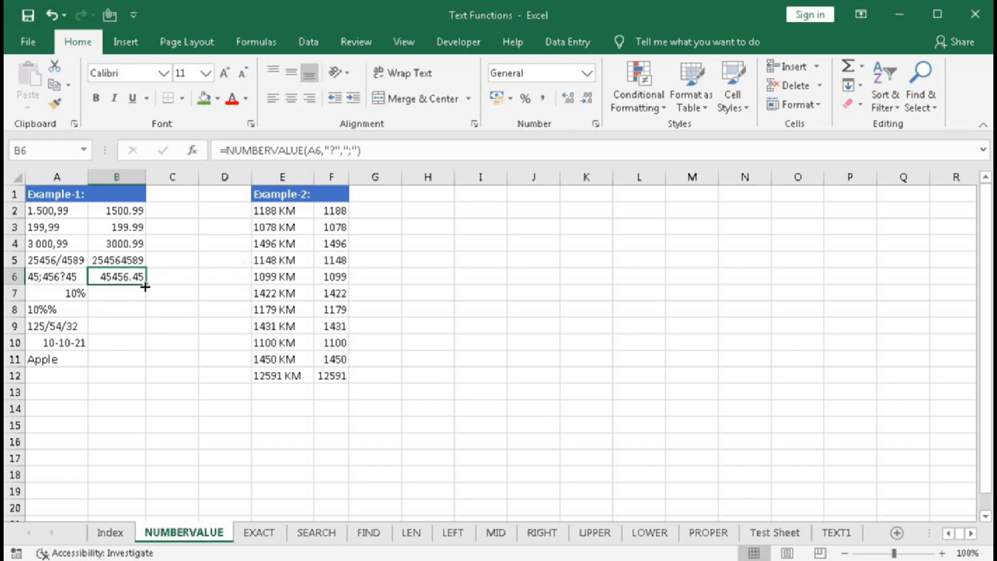
left_click_drag(145, 286, 147, 363)
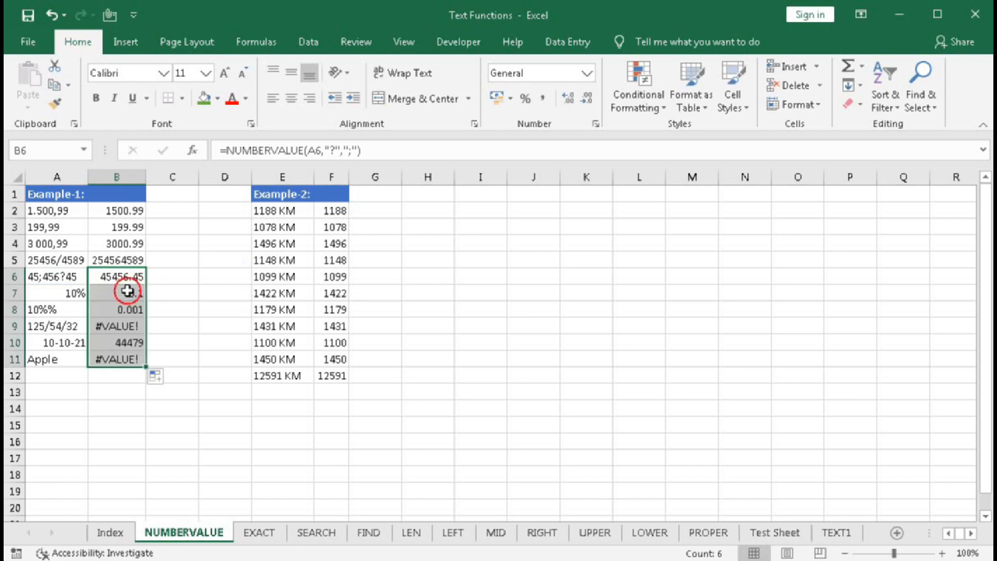
left_click(127, 292)
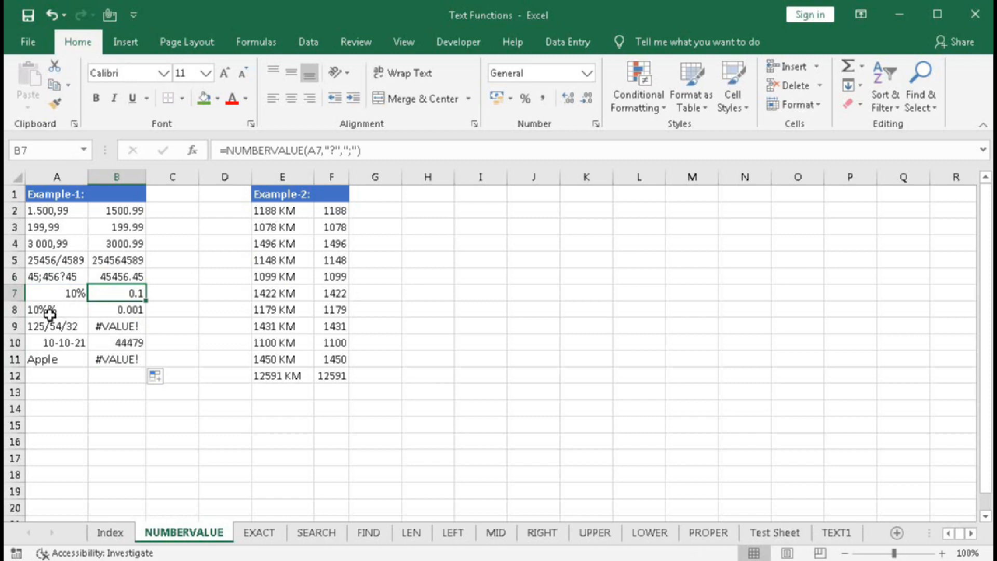
left_click(136, 312)
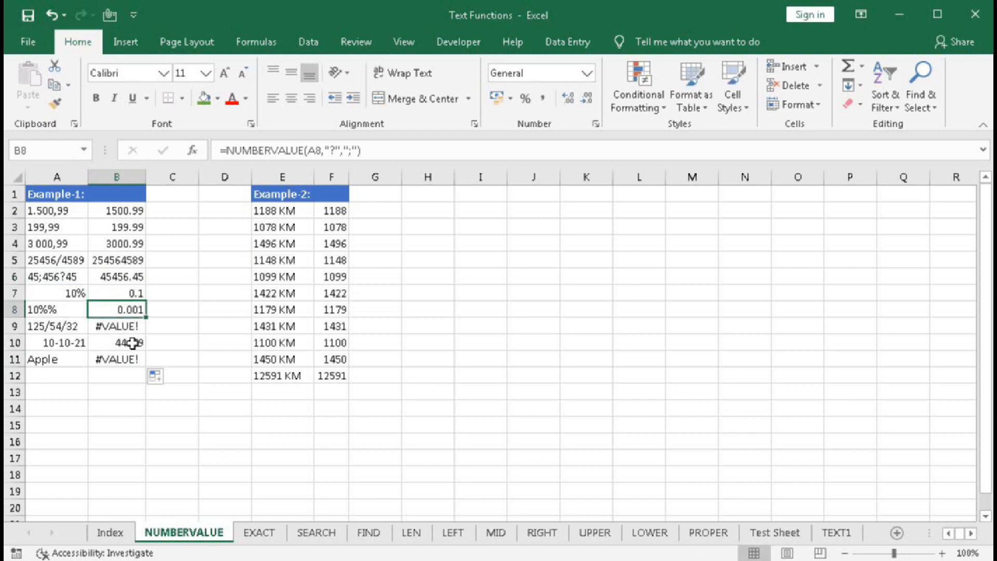
Edit the NUMBERVALUE formula in B9 to use a period as decimal separator and a slash as group separator
left_click(47, 327)
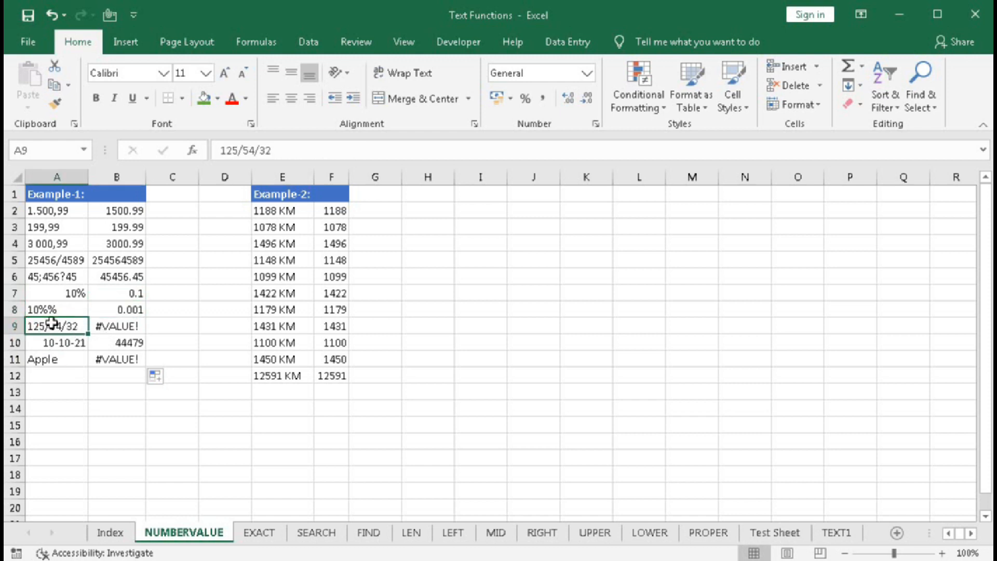
double_click(112, 327)
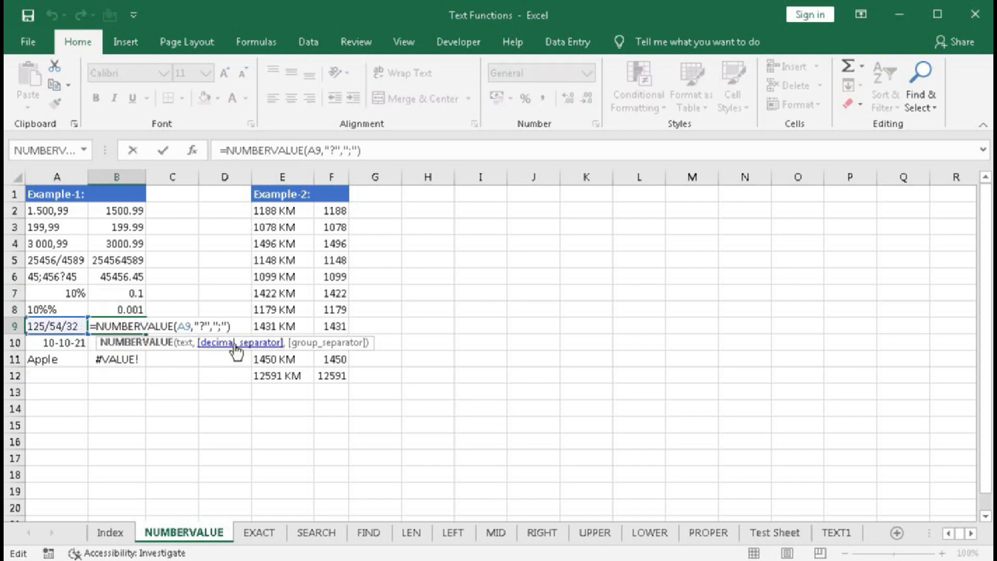
left_click(231, 347)
left_click(206, 327)
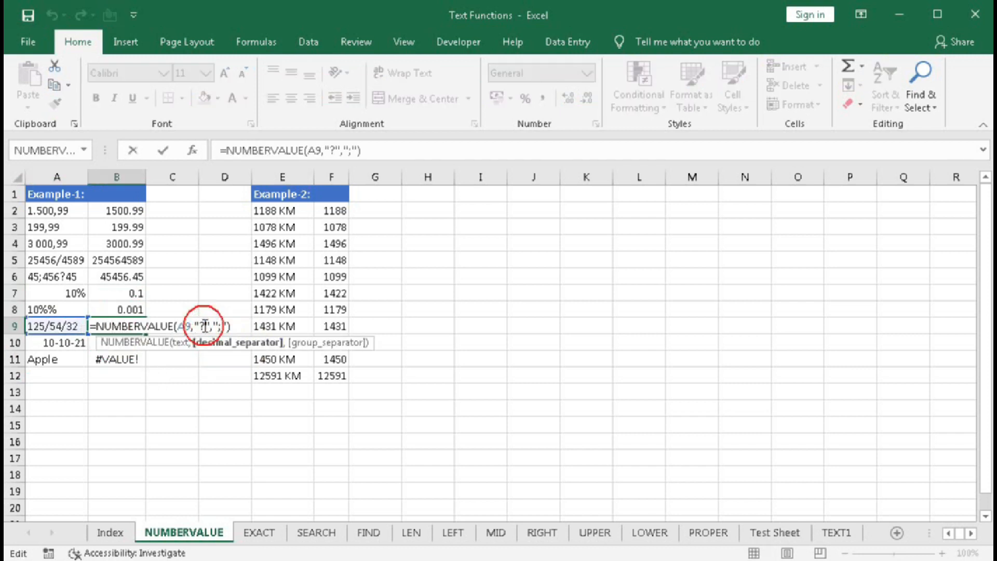
key("BackSpace")
type(".")
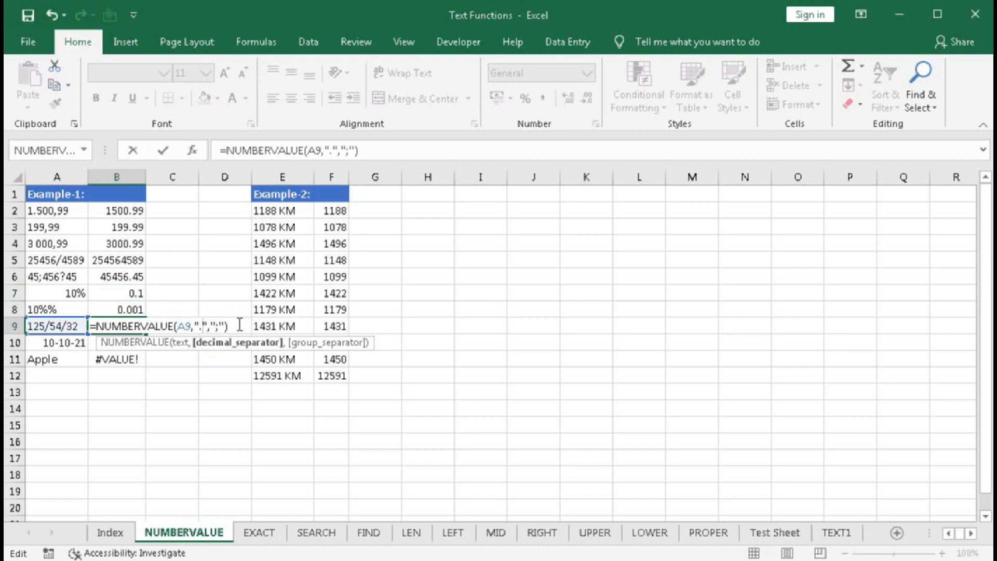
left_click(254, 324)
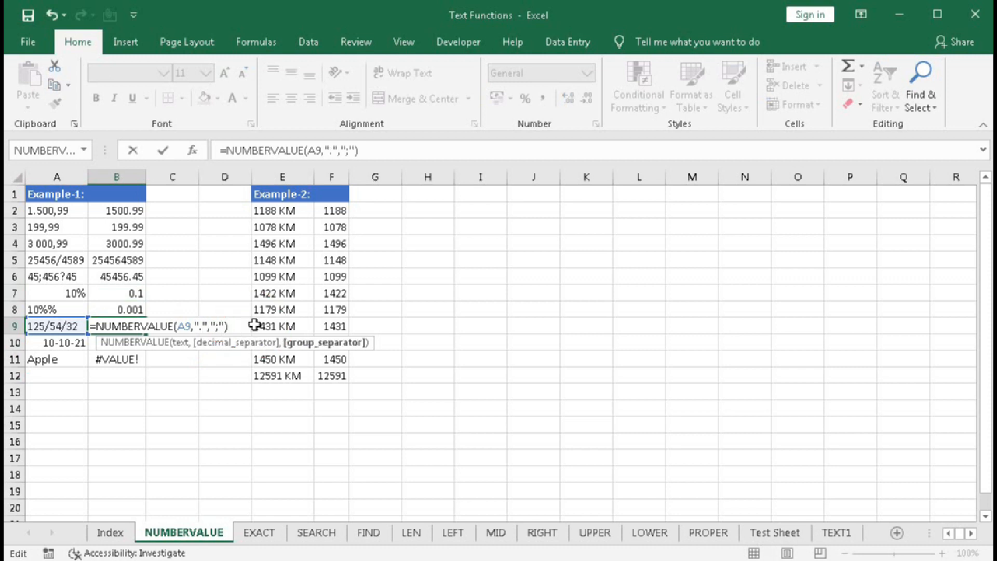
key("BackSpace")
key("Return")
Compare the date in A10 and the text in A11 with their NUMBERVALUE formulas in B10 and B11
left_click(47, 346)
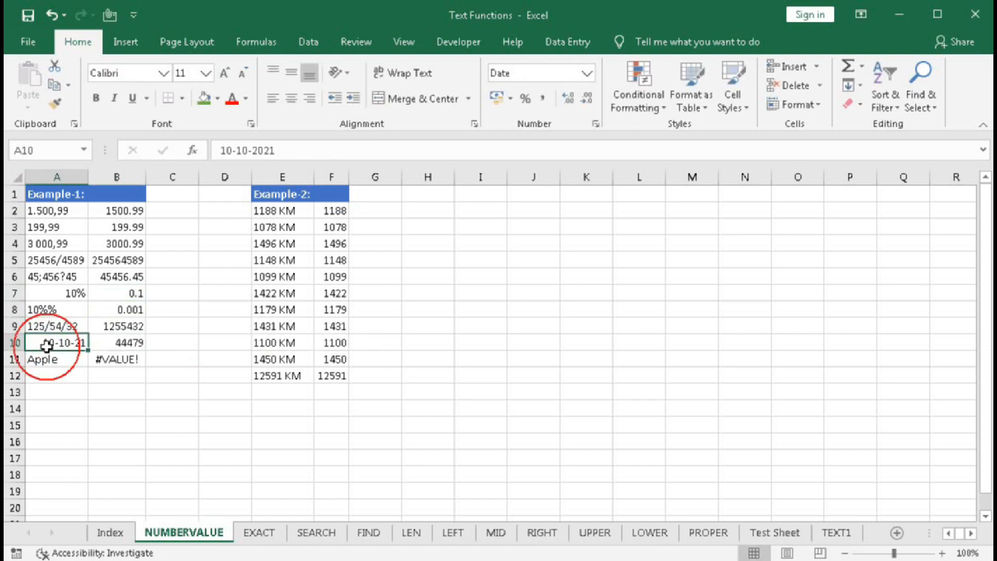
left_click(117, 343)
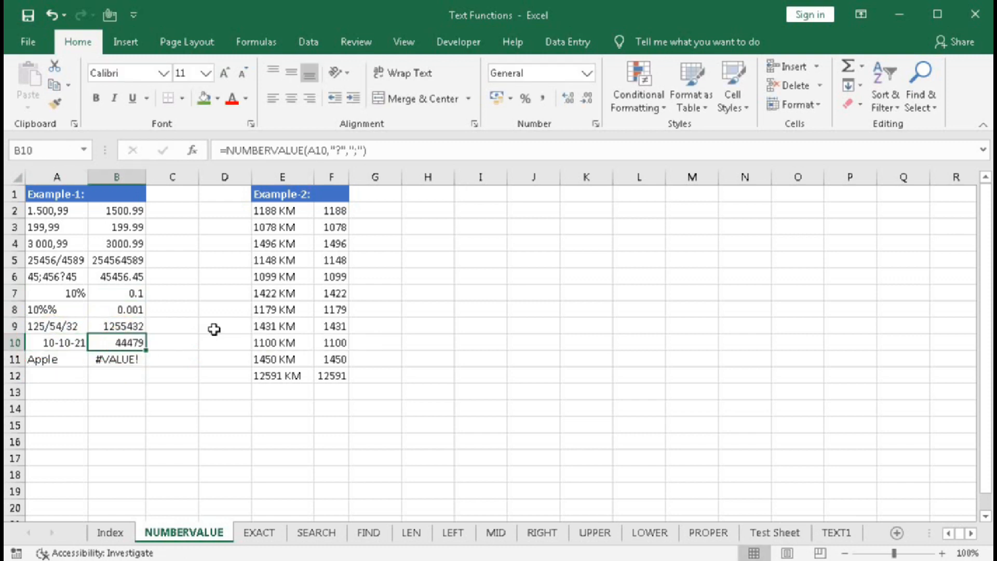
left_click(64, 361)
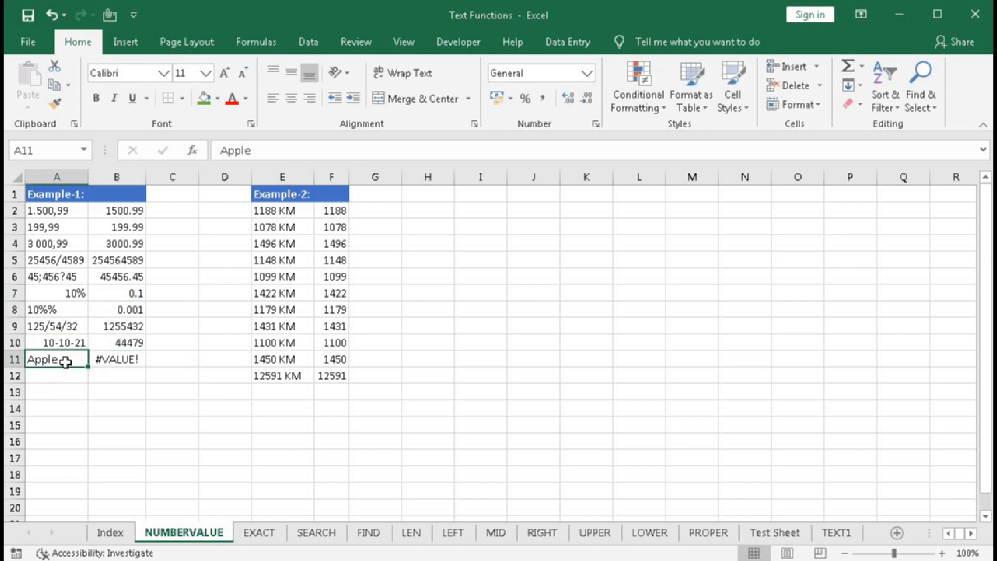
left_click(113, 358)
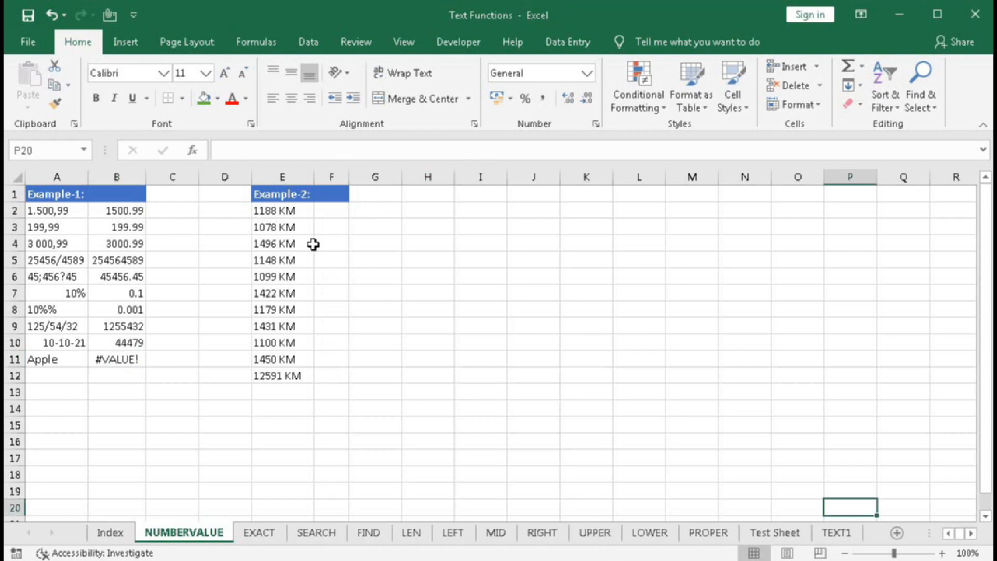
Clear the total in cell E12 below the Example-2 distances and review the list from E2 down
left_click(301, 372)
key("Delete")
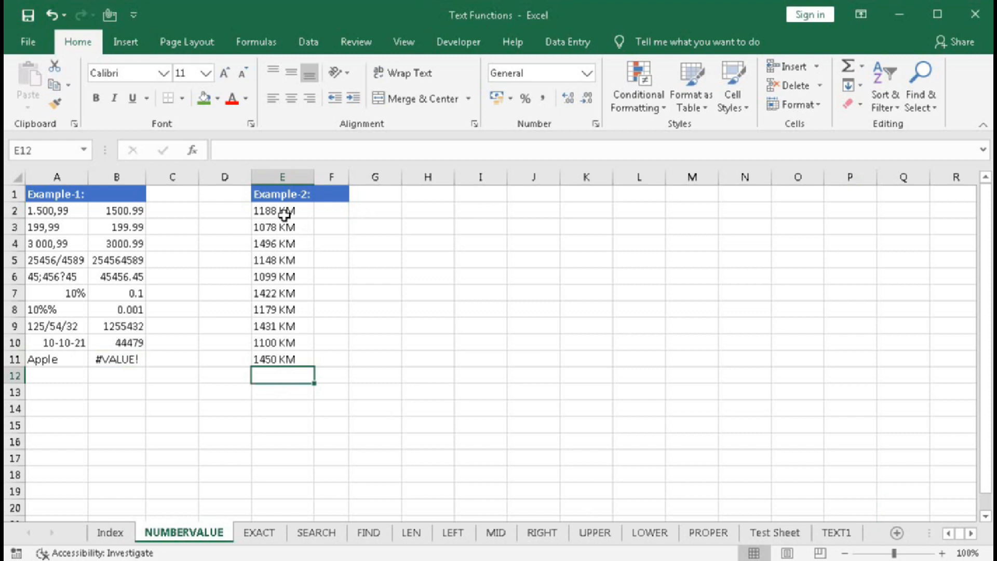
left_click_drag(284, 214, 272, 348)
left_click(281, 376)
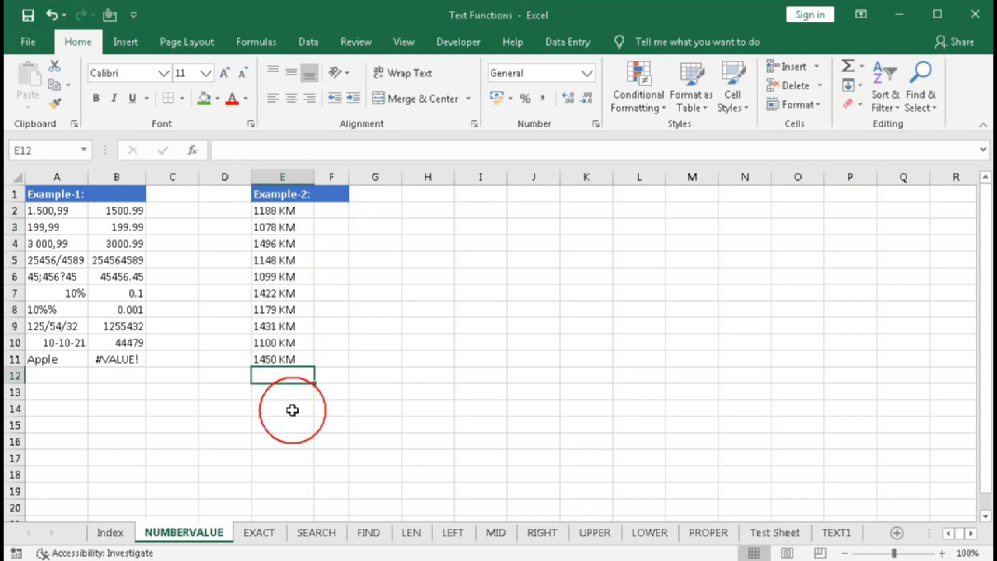
left_click(276, 214)
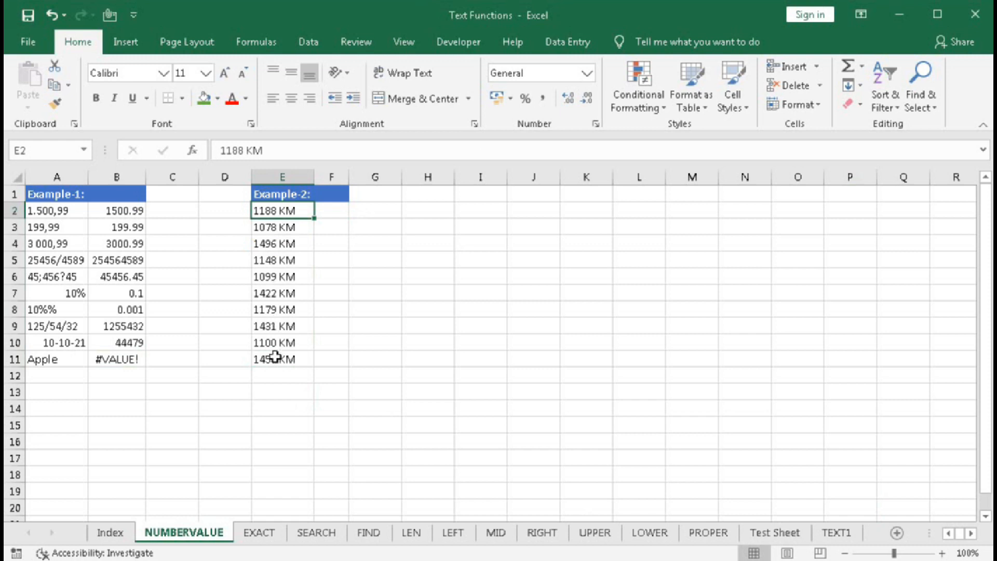
left_click(280, 375)
left_click(277, 213)
Enter =LEFT(E2,4) in F2 to extract the first four characters and fill the formula down to F11
left_click(338, 213)
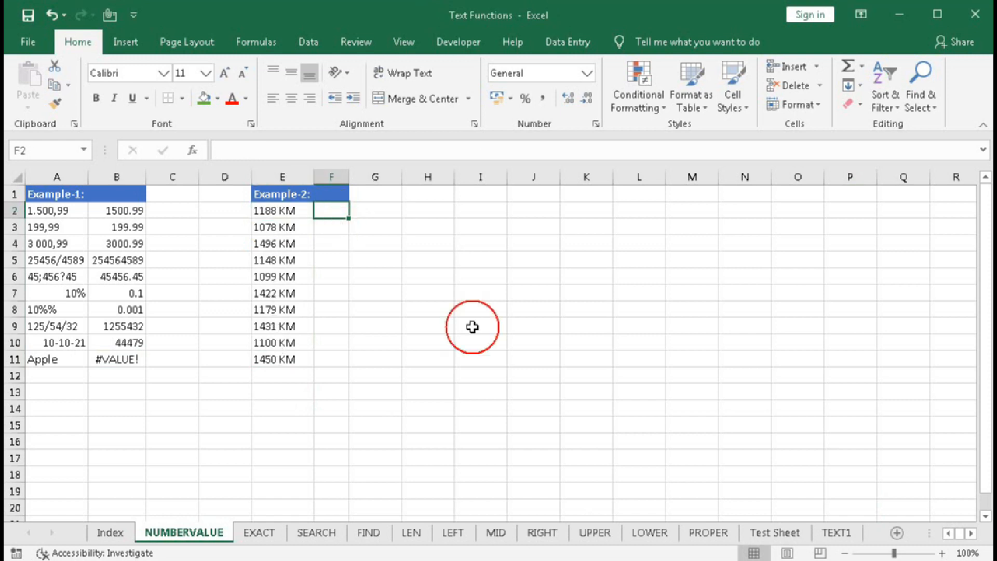
type("=")
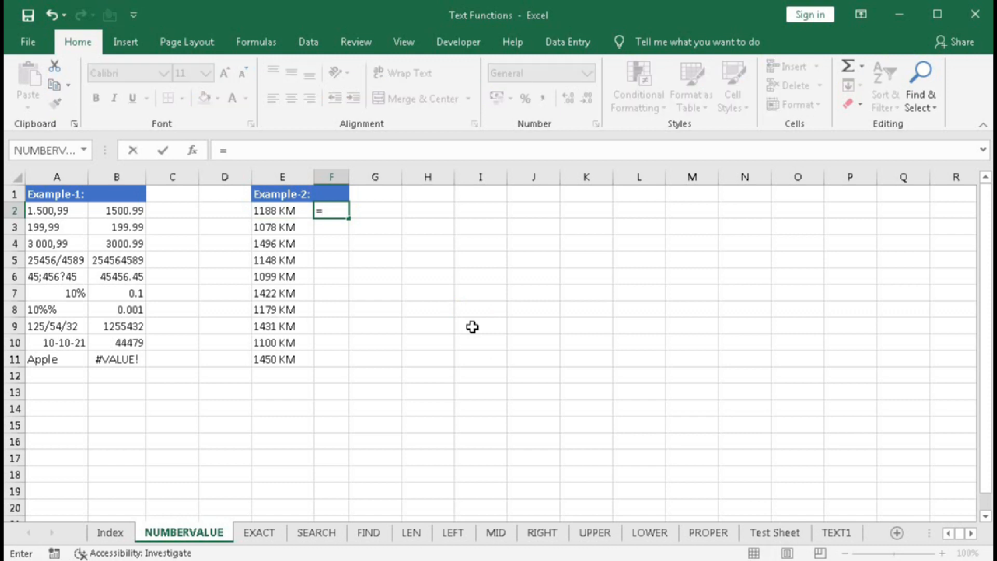
type("le")
key("Tab")
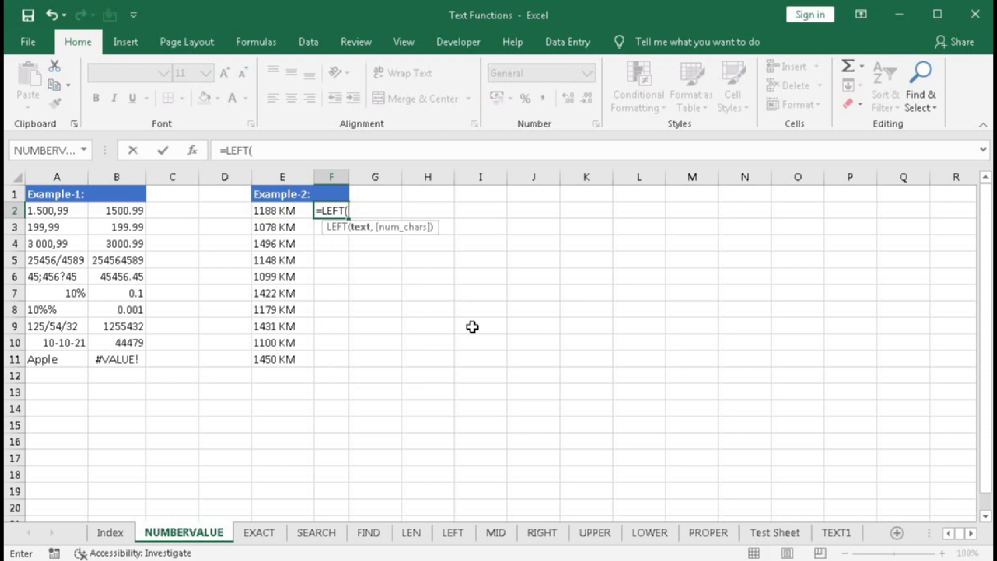
left_click(300, 215)
type(",")
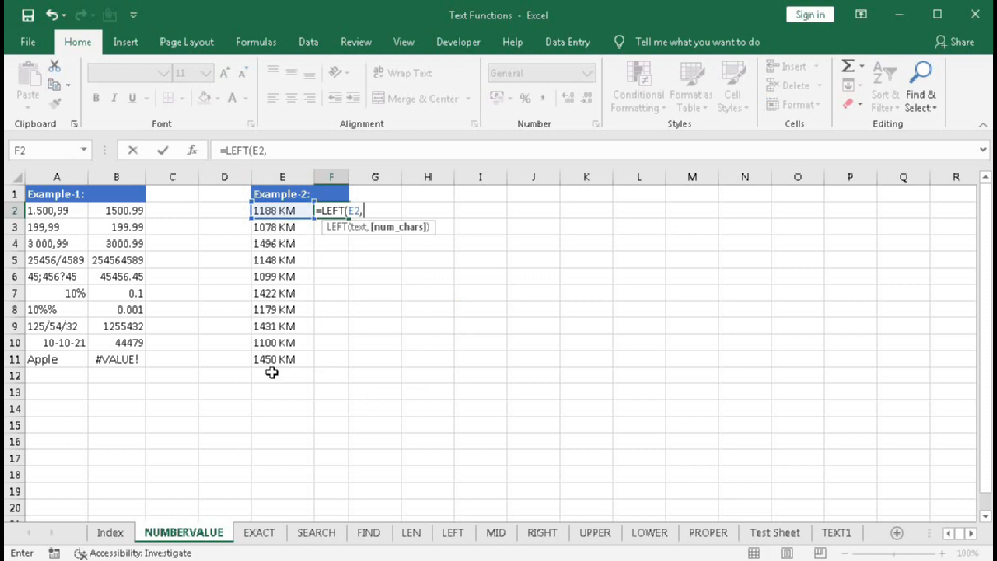
type("4)")
key("Return")
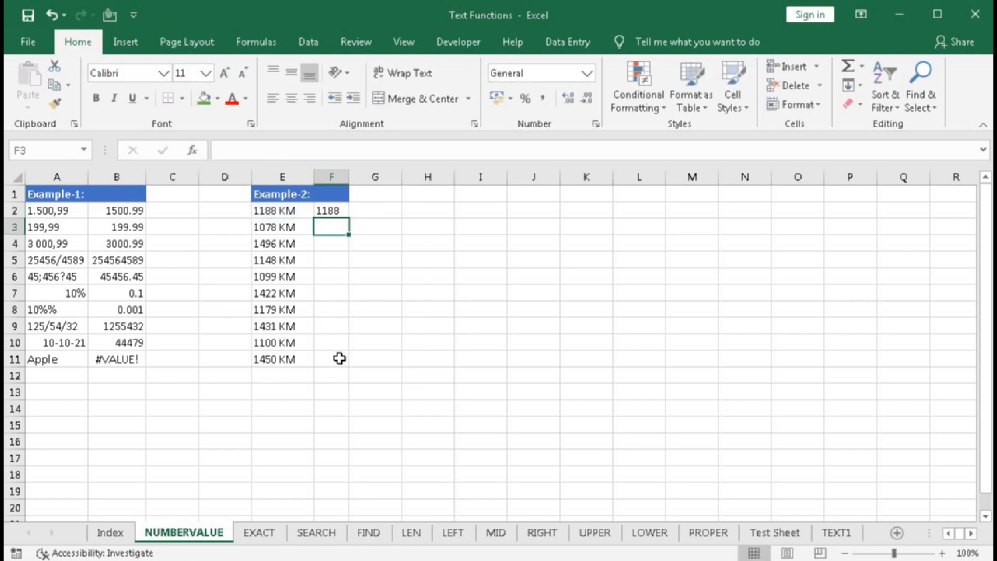
left_click(332, 207)
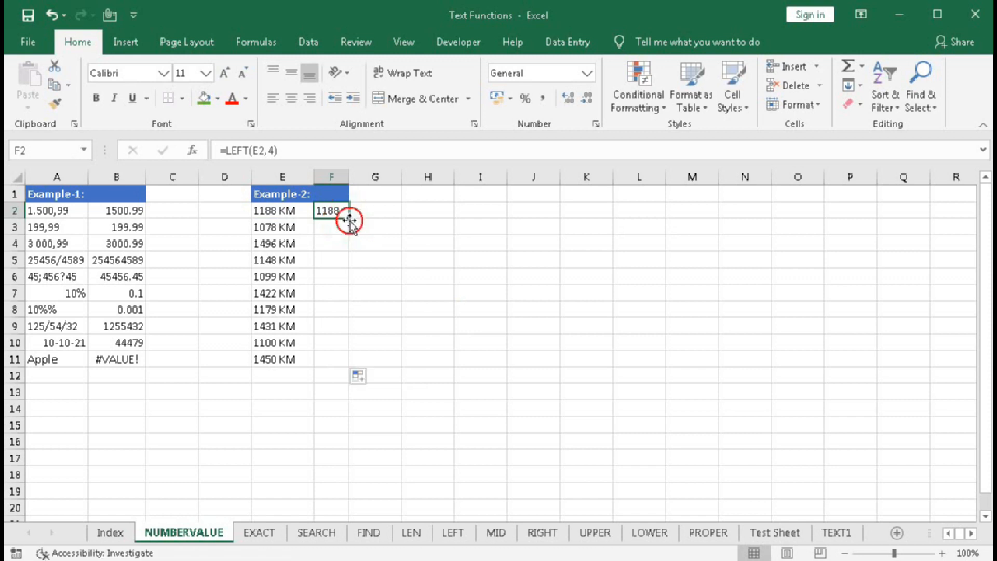
double_click(351, 222)
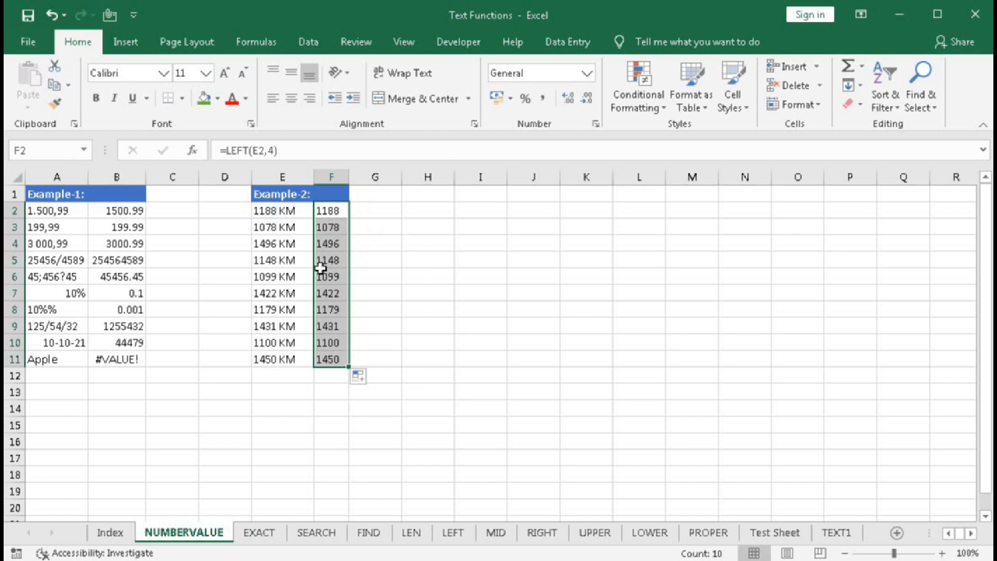
Wrap the LEFT formula in F2 with NUMBERVALUE, giving =NUMBERVALUE(LEFT(E2,4)), and fill it down to F11
double_click(323, 210)
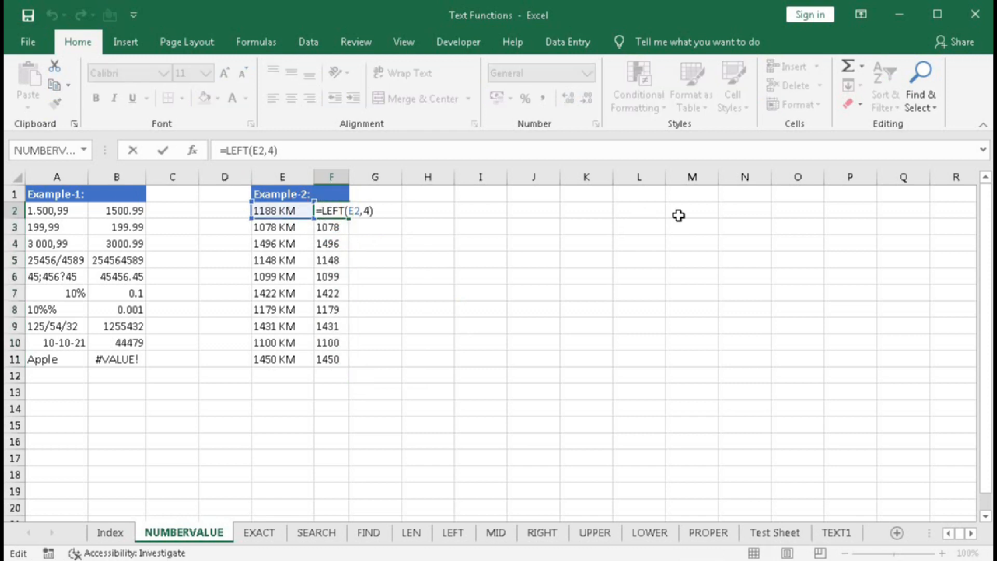
type("numb")
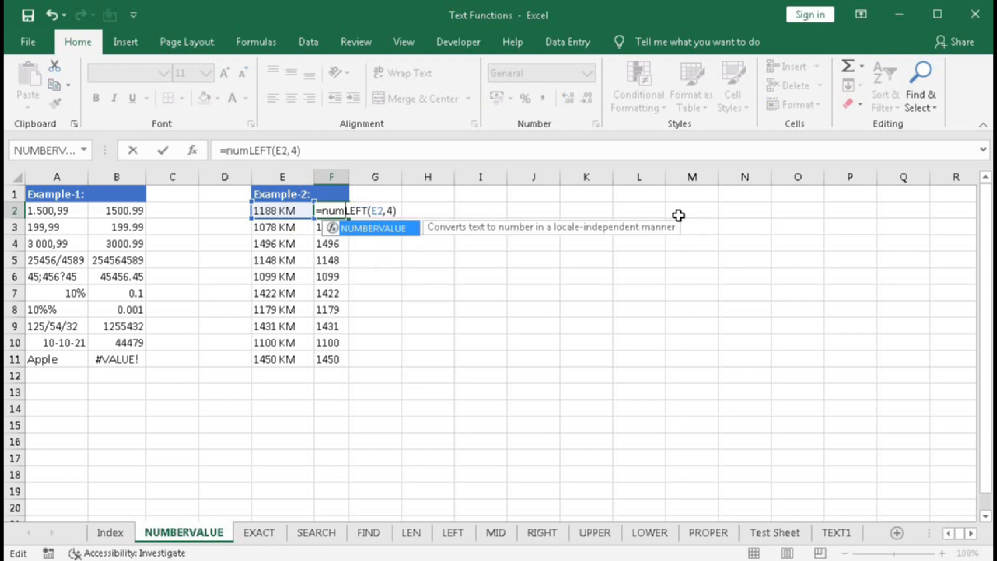
key("Tab")
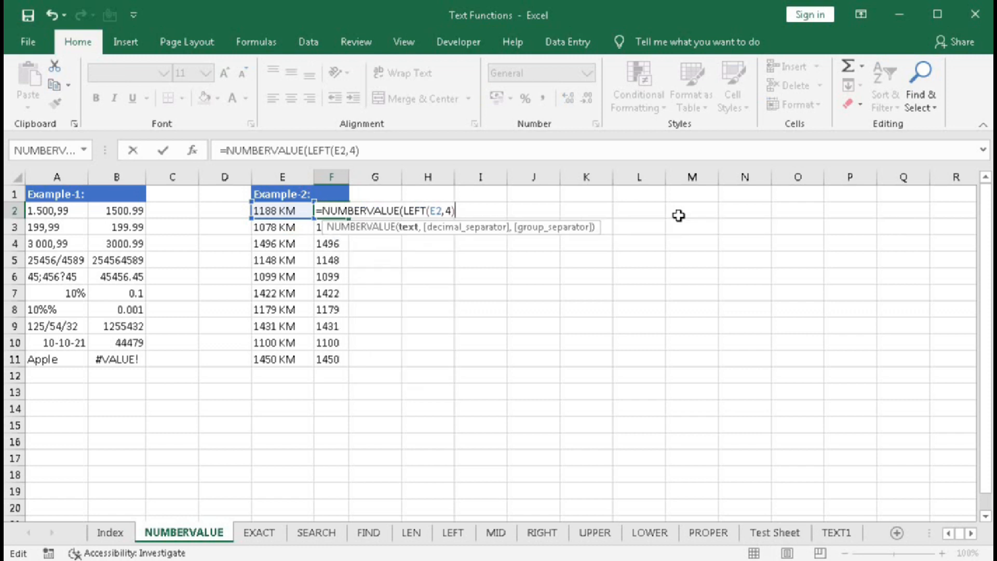
key("Return")
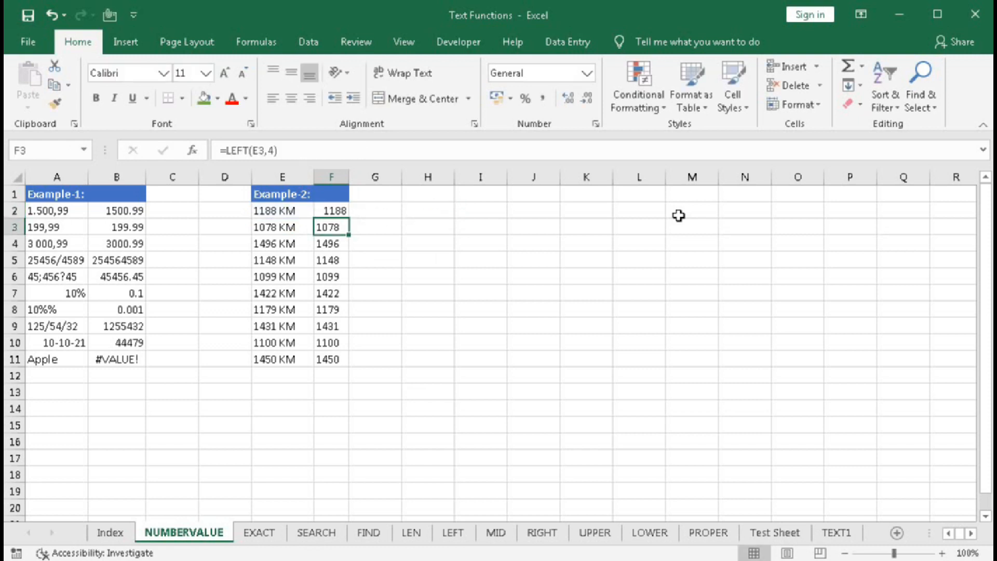
double_click(333, 210)
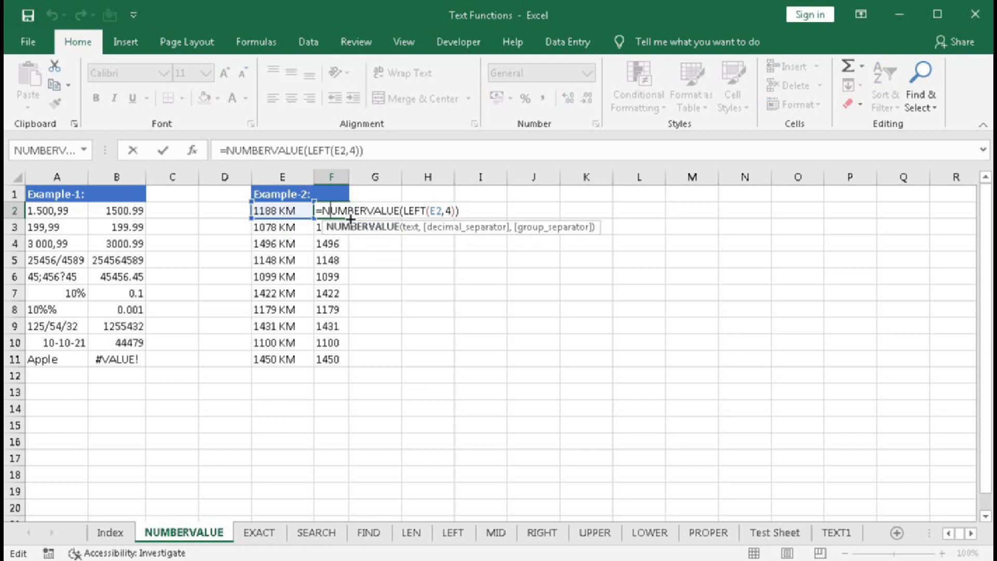
key("Return")
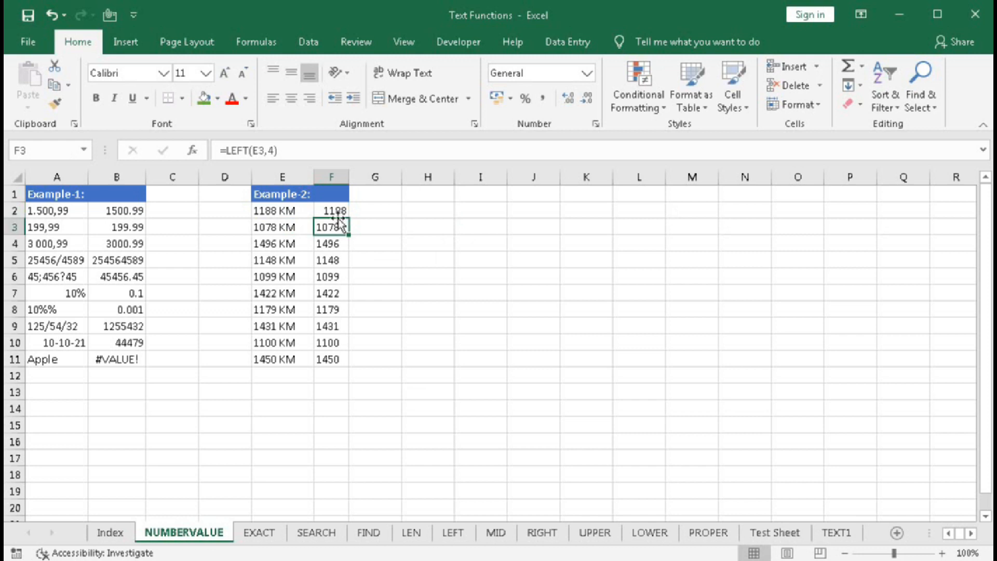
left_click(344, 213)
double_click(348, 218)
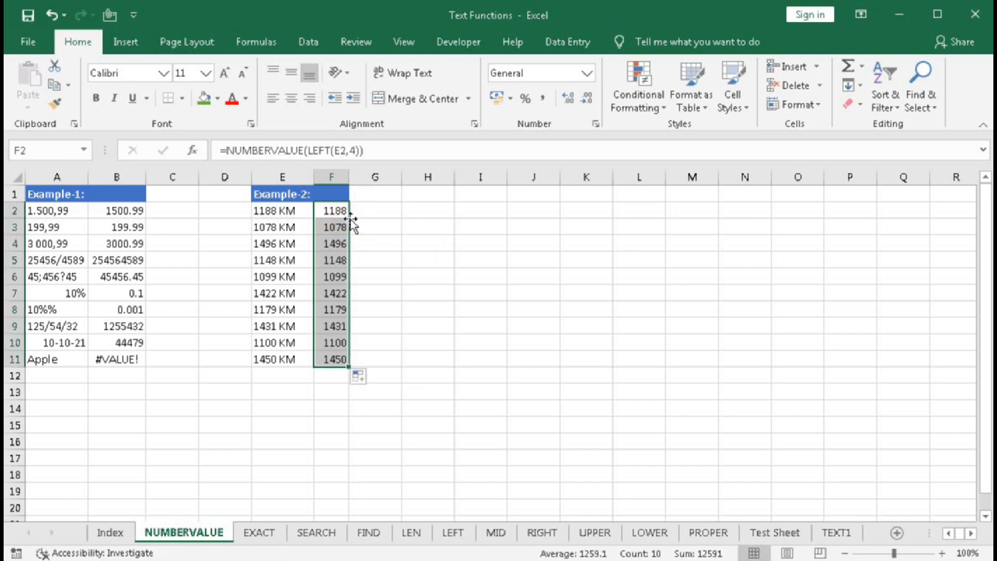
Total the converted distances in F12 with =SUM(F2:F11)
left_click(331, 374)
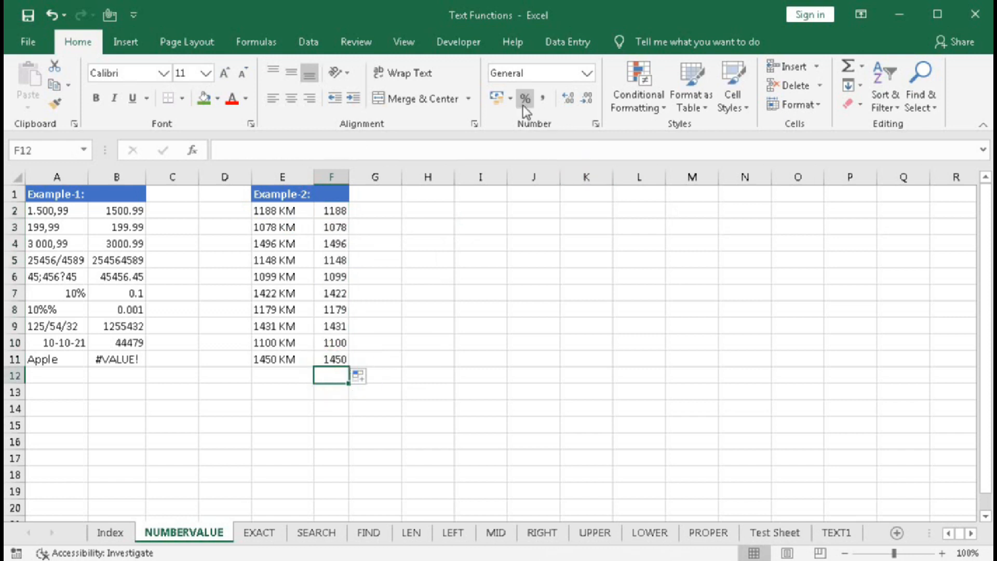
key("alt+equal")
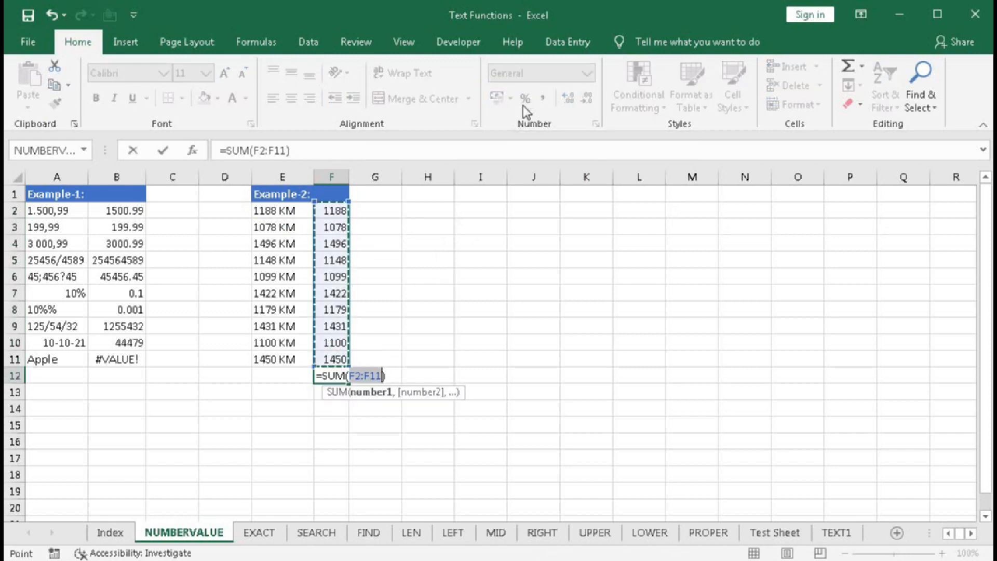
key("Return")
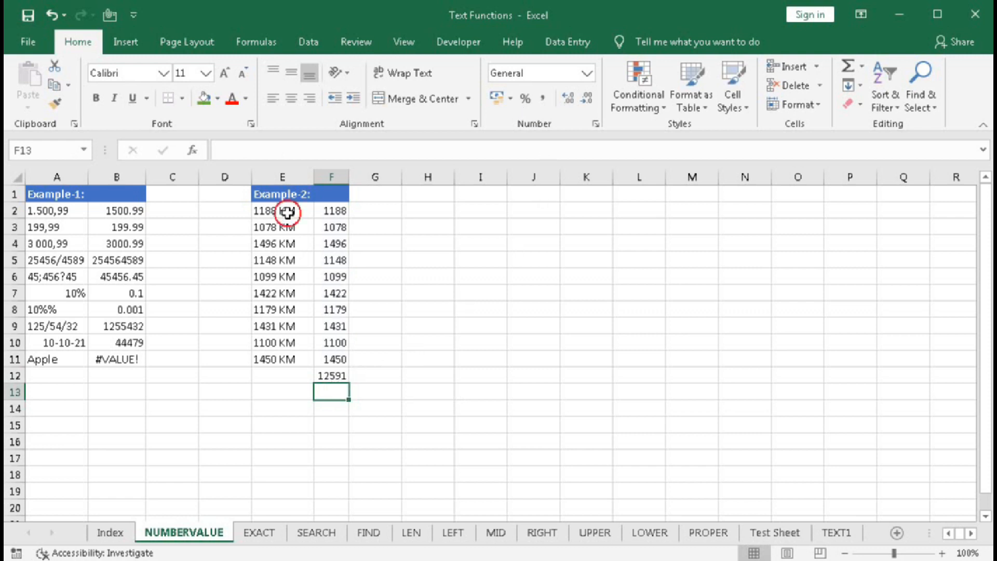
Enter =SUM(LEFT(E2:E11,4)) in E12 to try totalling the KM texts directly
left_click_drag(286, 211, 295, 356)
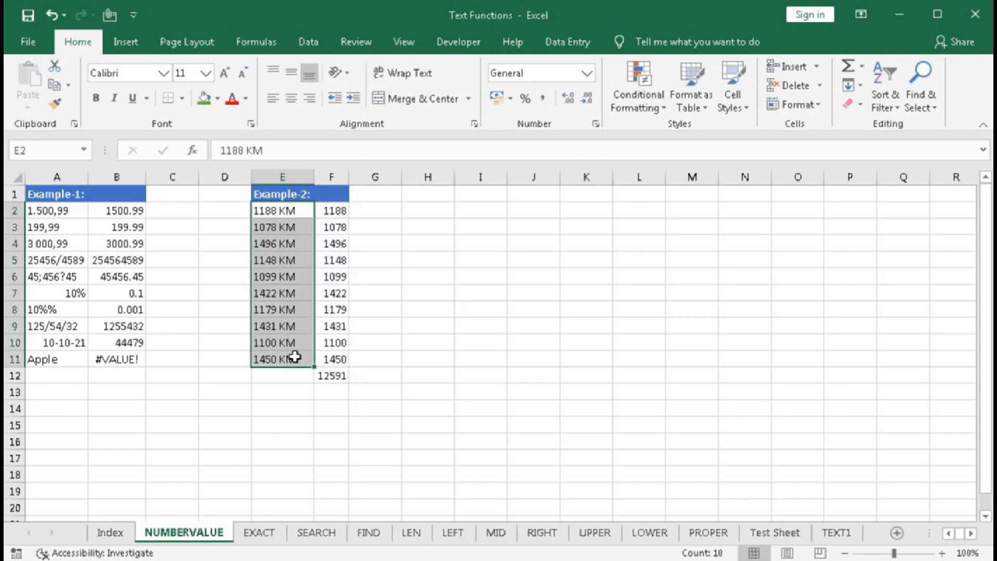
left_click(279, 375)
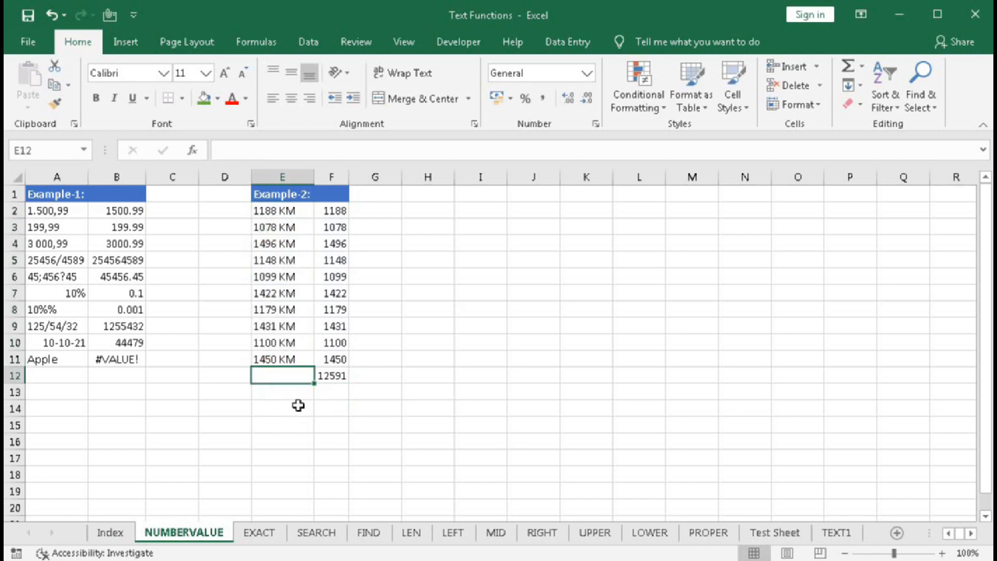
type("=")
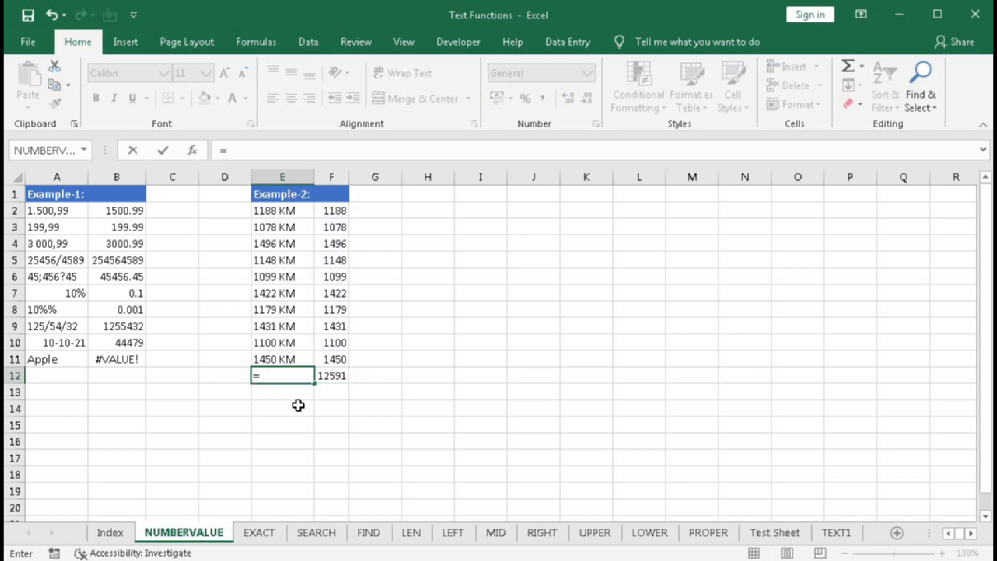
type("sum")
key("Tab")
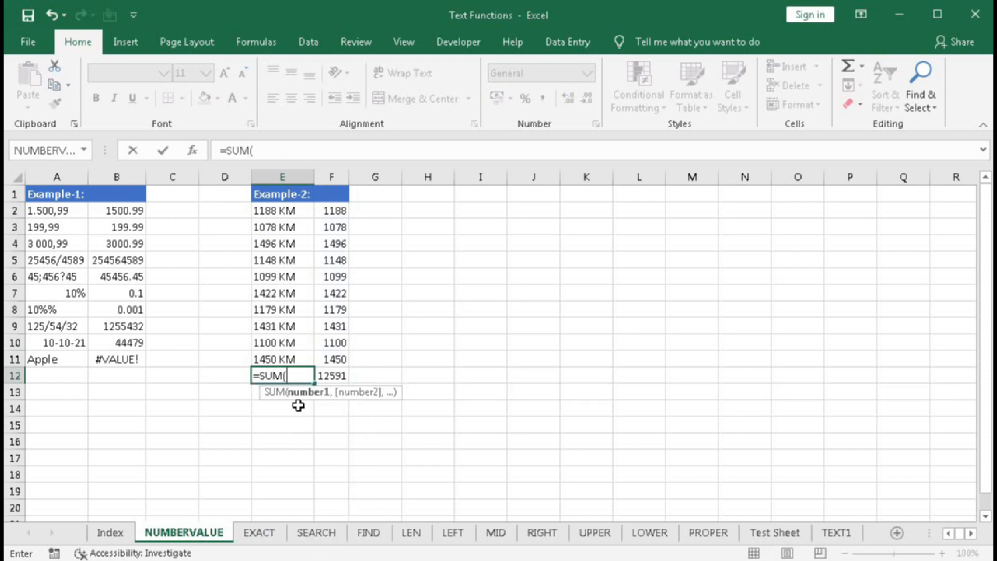
type("left")
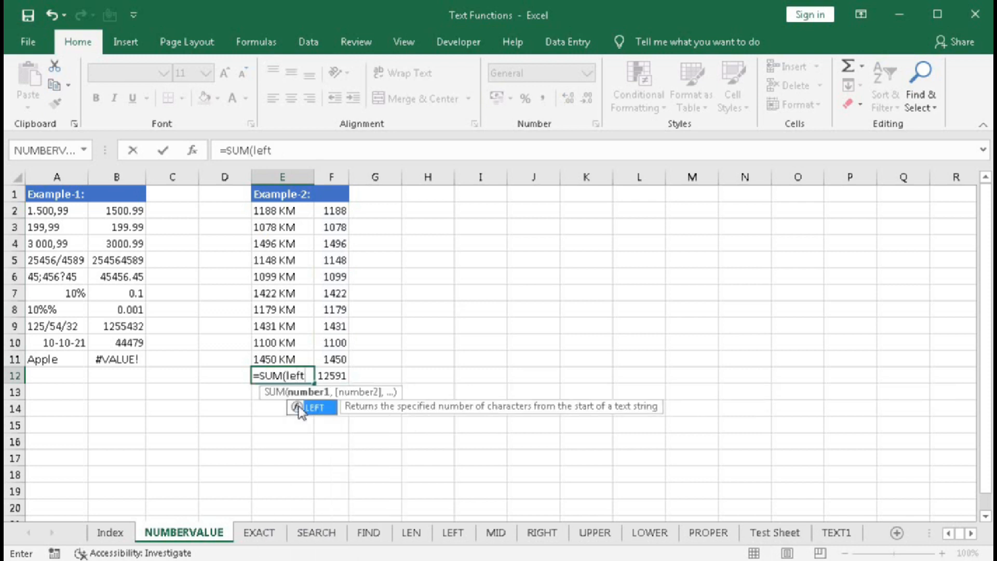
key("Tab")
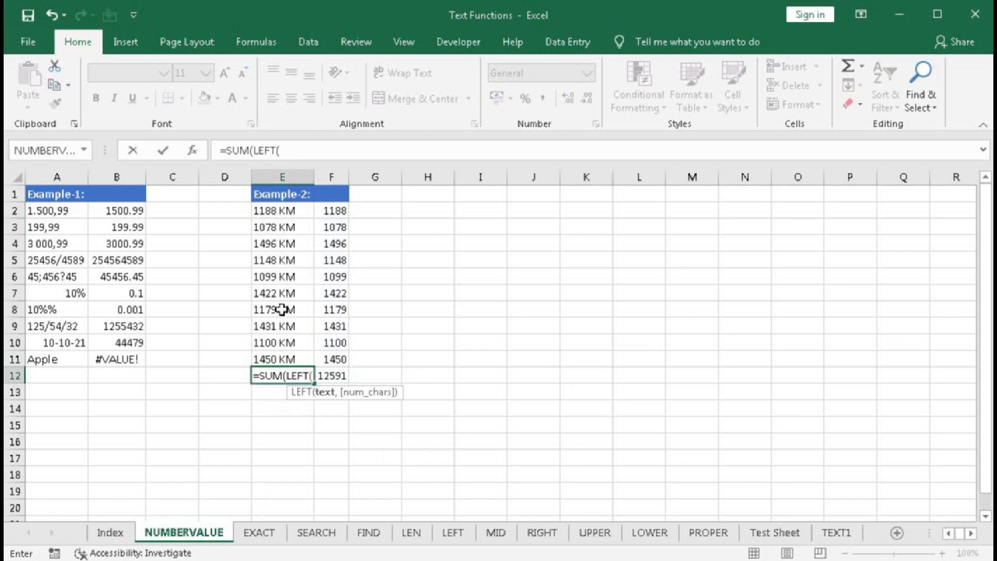
left_click_drag(274, 211, 272, 355)
type(",4")
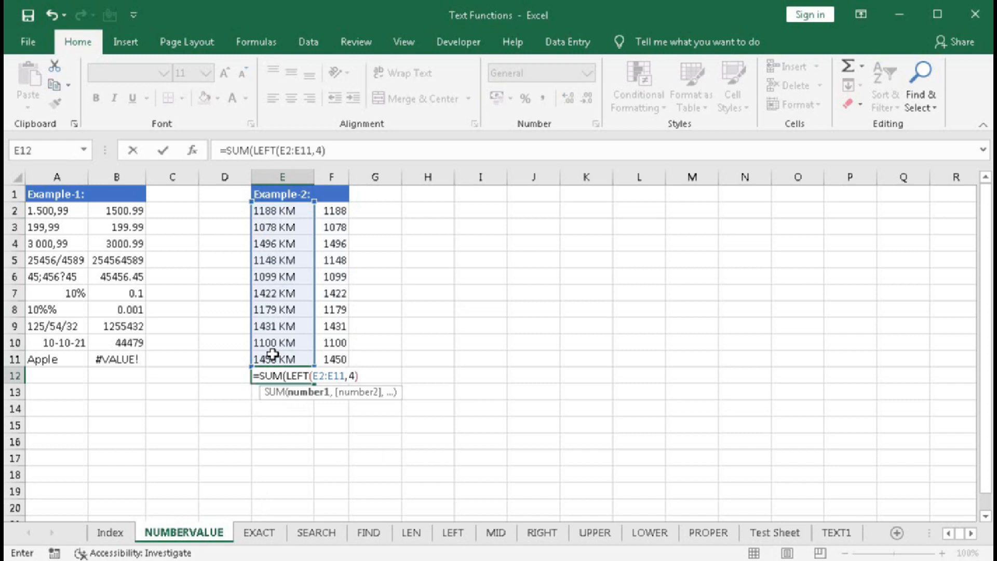
type(")")
key("Return")
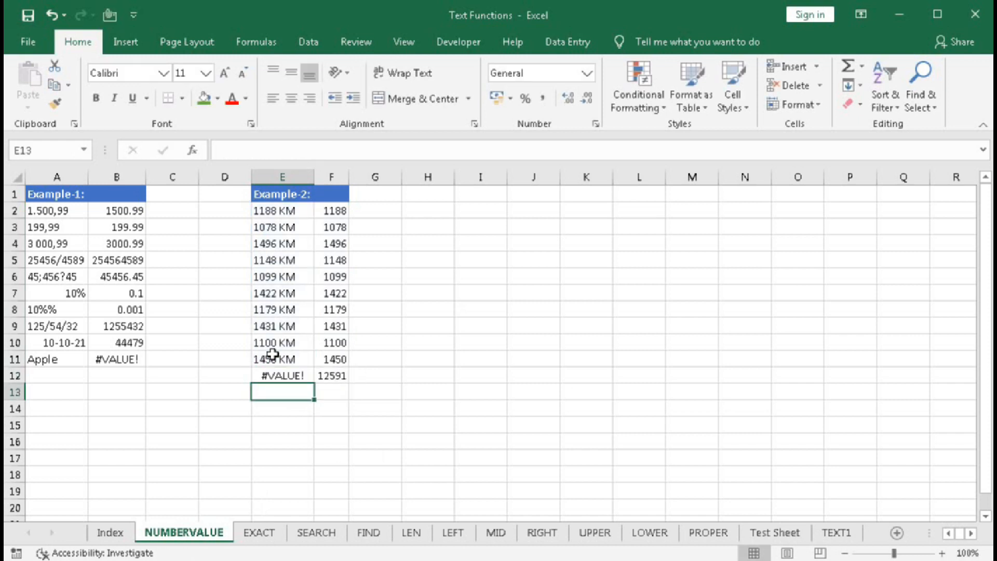
Nest NUMBERVALUE around the LEFT part in E12 and enter =SUM(NUMBERVALUE(LEFT(E2:E11,4))) as an array formula
double_click(280, 376)
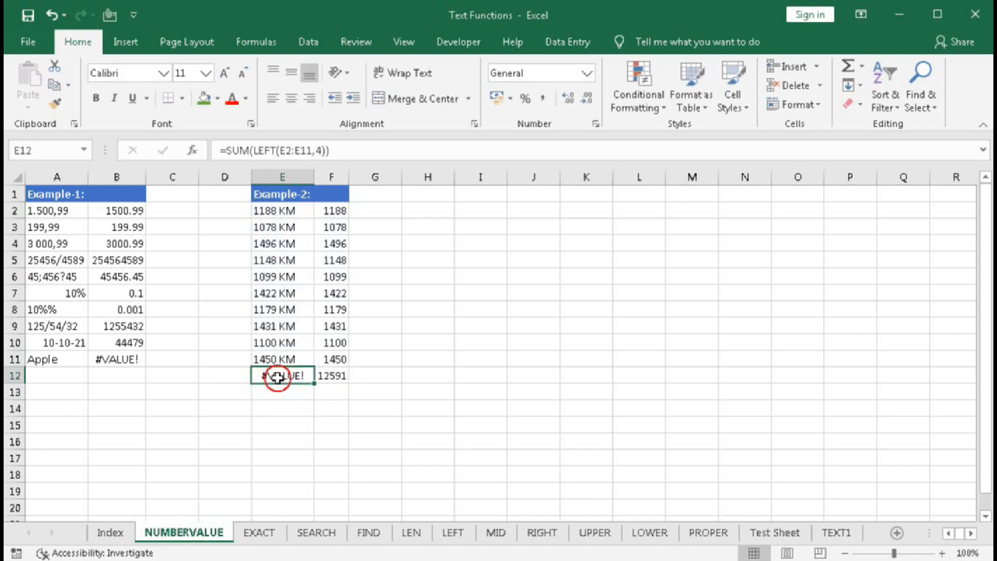
left_click(314, 393)
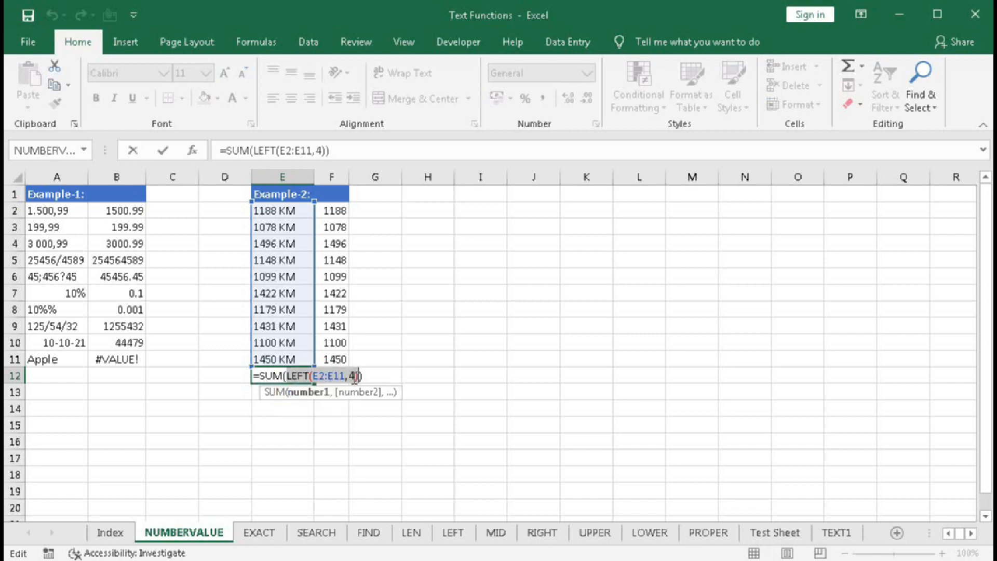
left_click(288, 376)
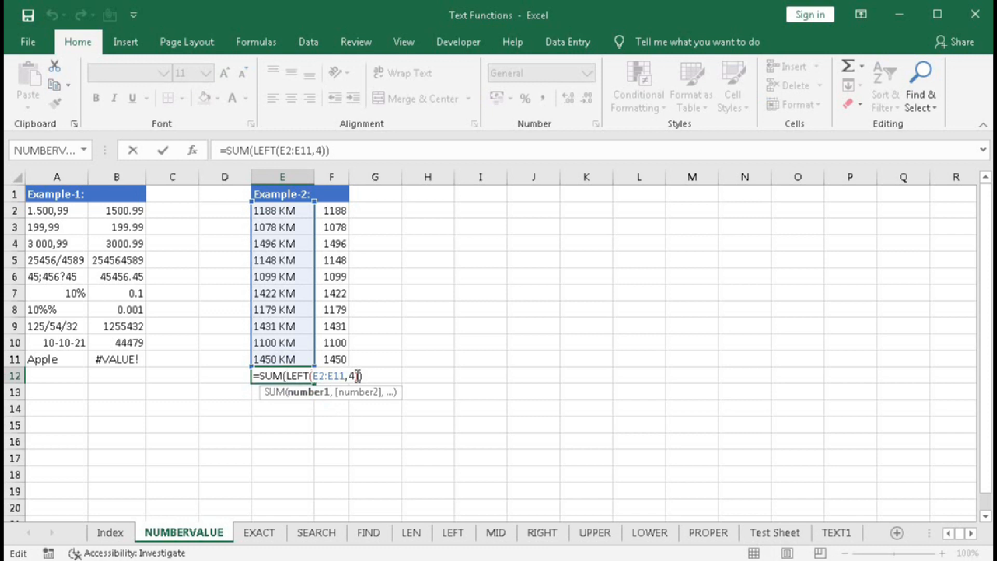
type("nu")
key("Tab")
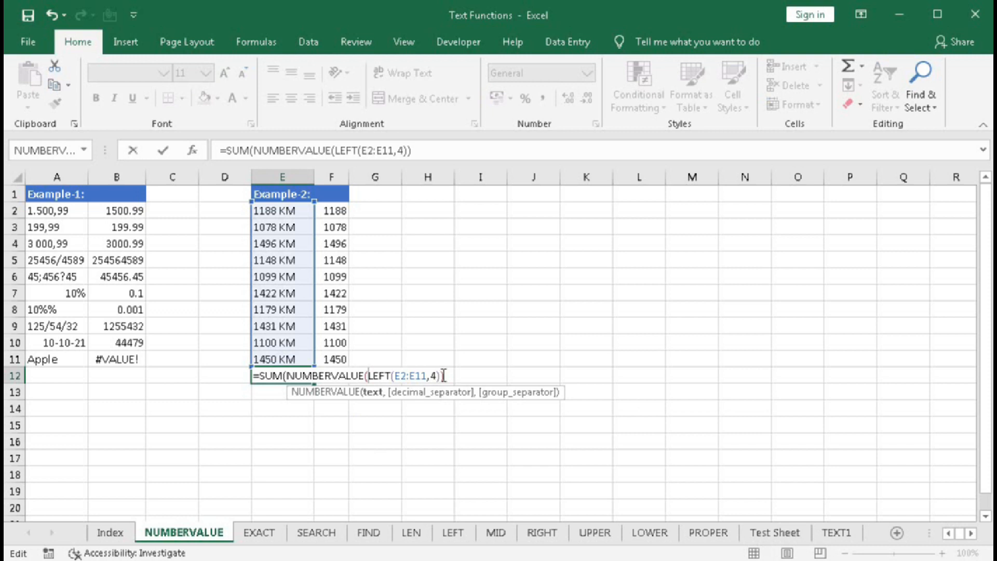
left_click(467, 372)
type(")")
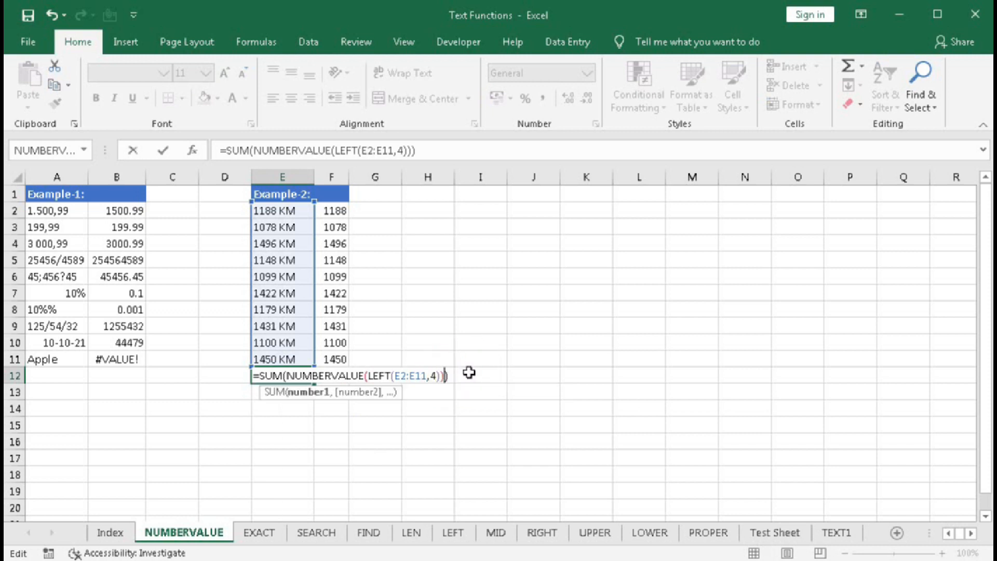
key("Return")
double_click(282, 375)
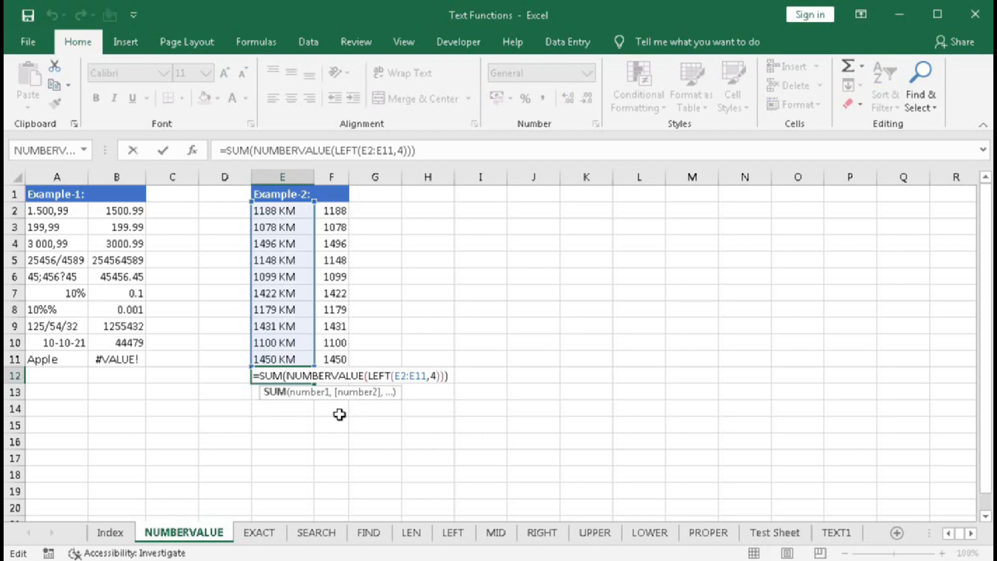
key("ctrl+shift+Return")
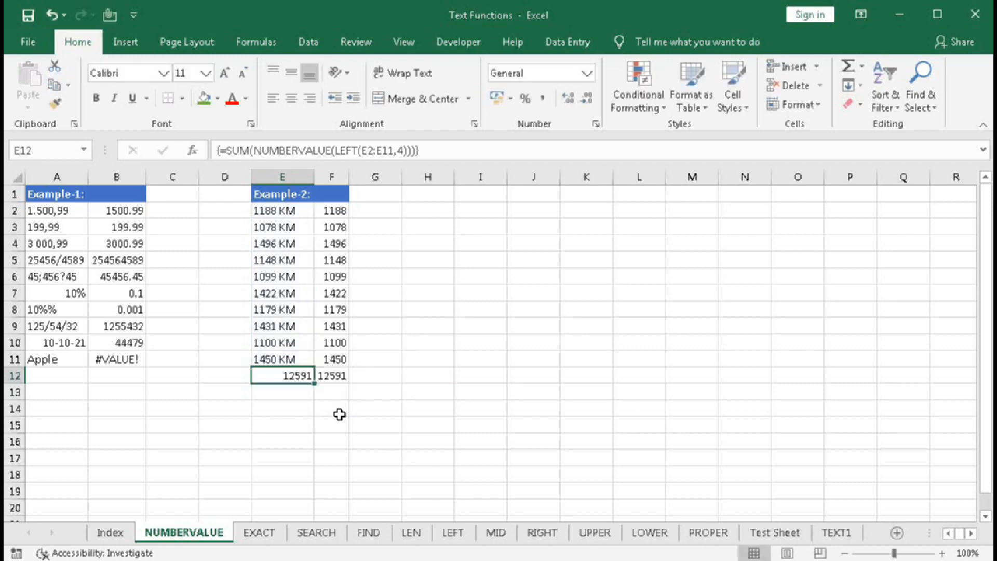
Re-enter the E12 formula as an ordinary formula for comparison and convert it back to an array formula
double_click(283, 375)
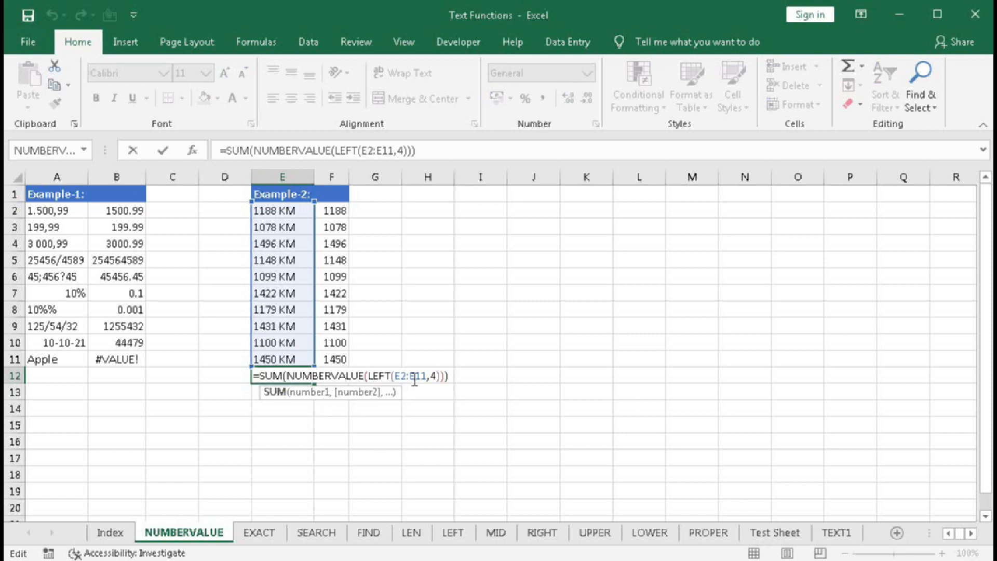
key("Return")
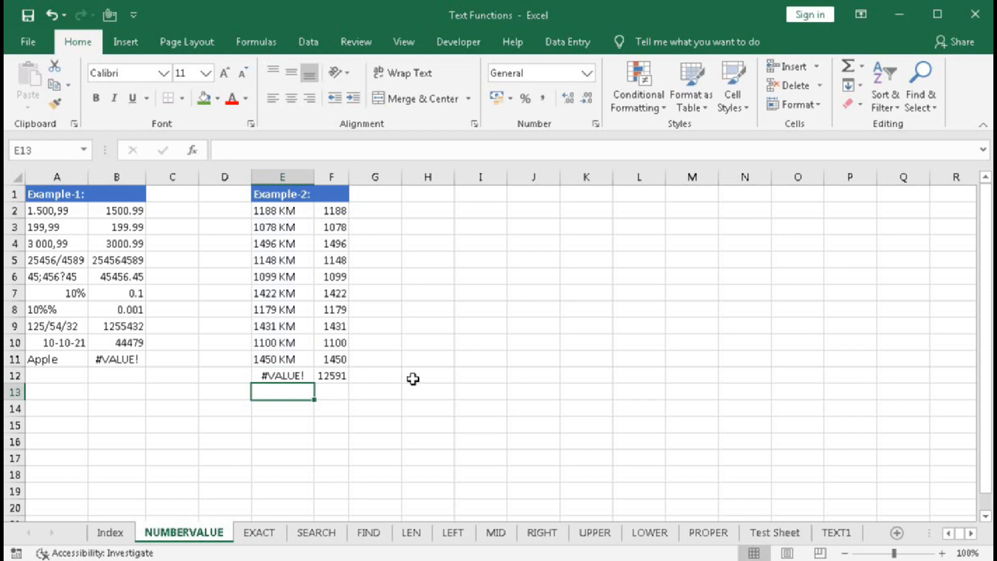
double_click(274, 375)
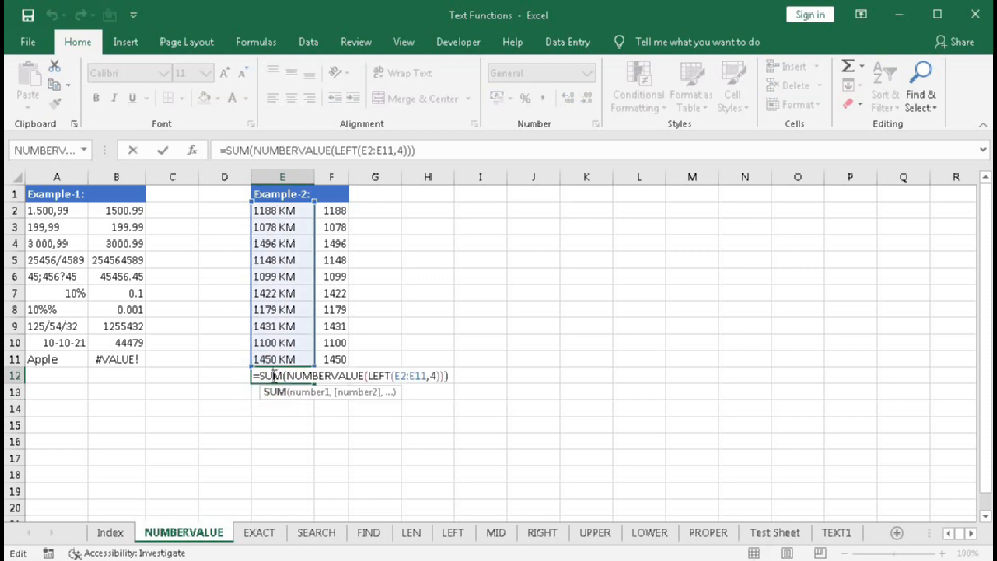
key("ctrl+shift+Return")
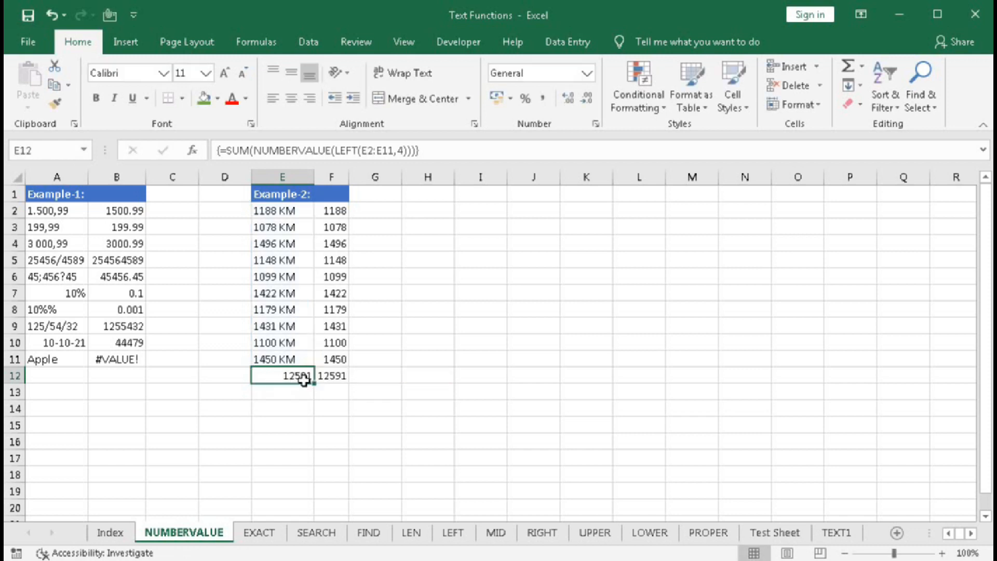
Append &" KM" to the SUM formula in E12 and enter it as an array formula
double_click(303, 380)
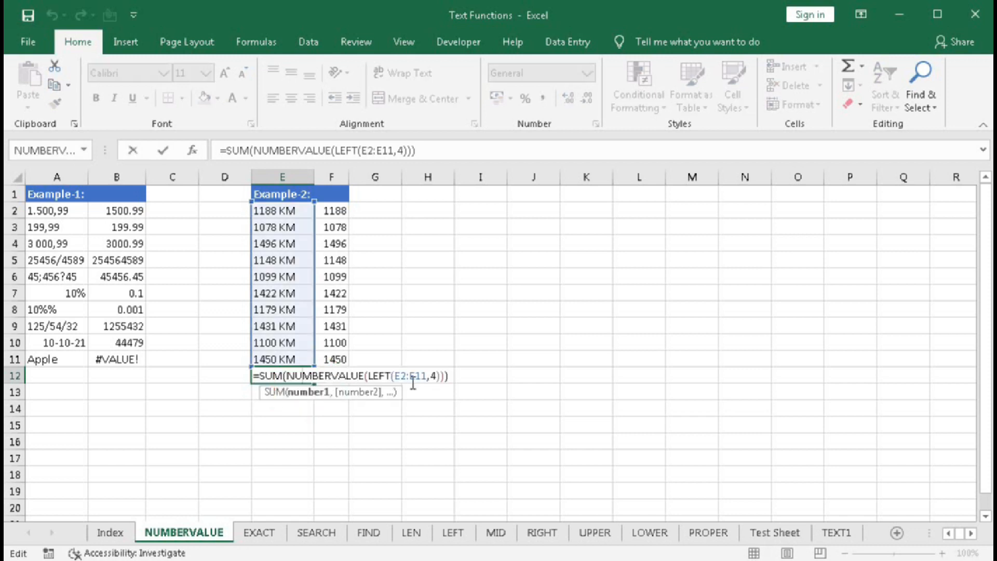
left_click(458, 375)
double_click(288, 374)
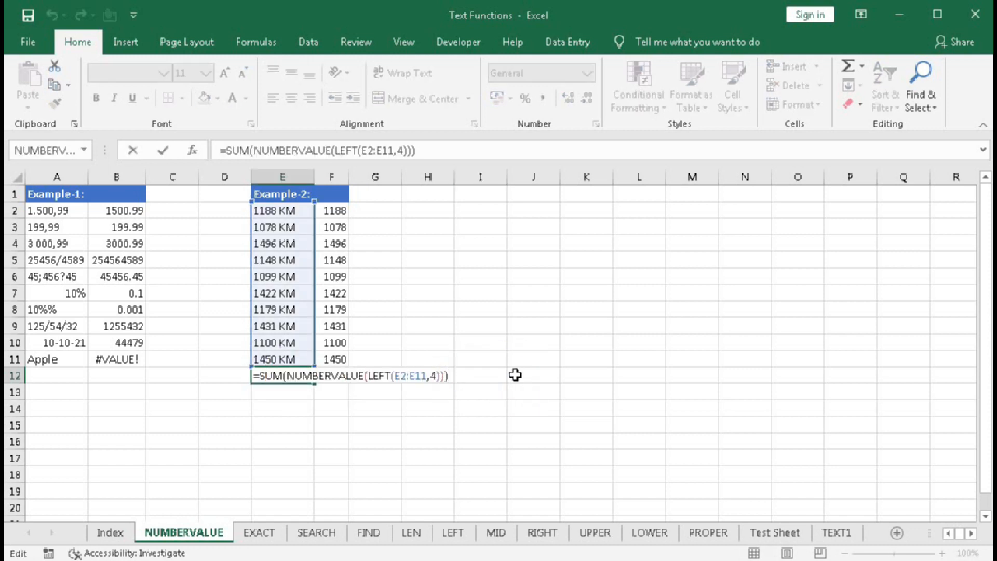
type("&\" KM\"")
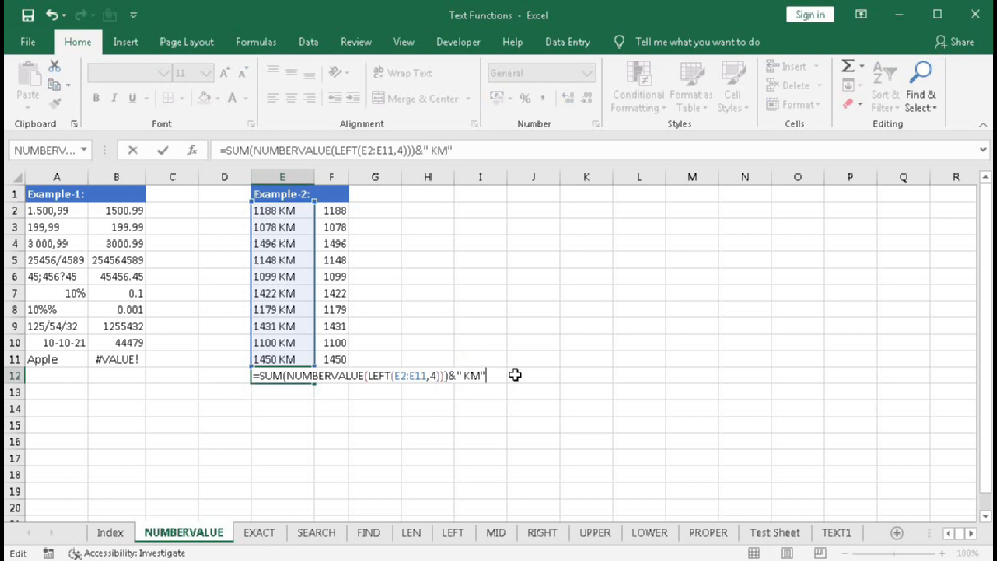
key("ctrl+shift+Return")
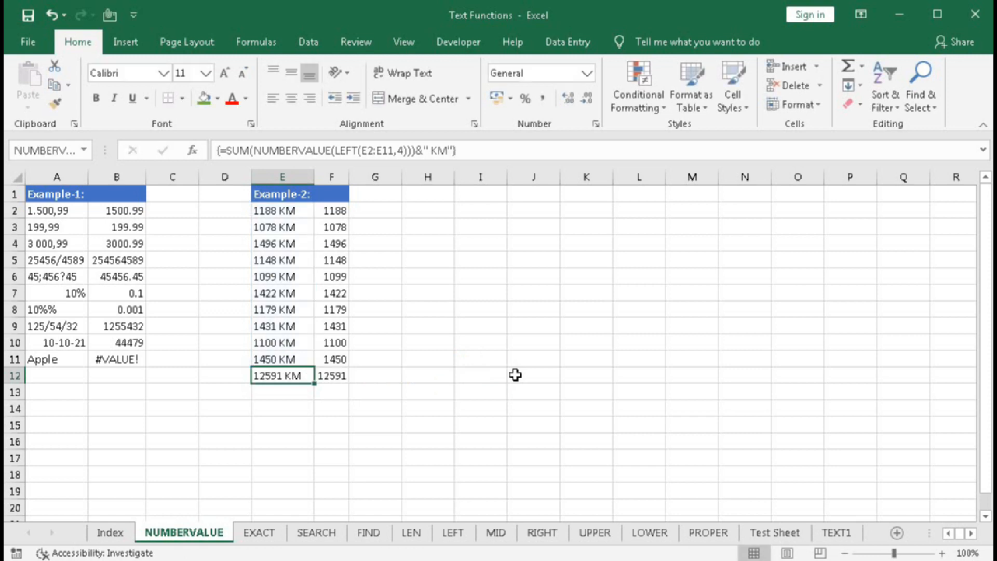